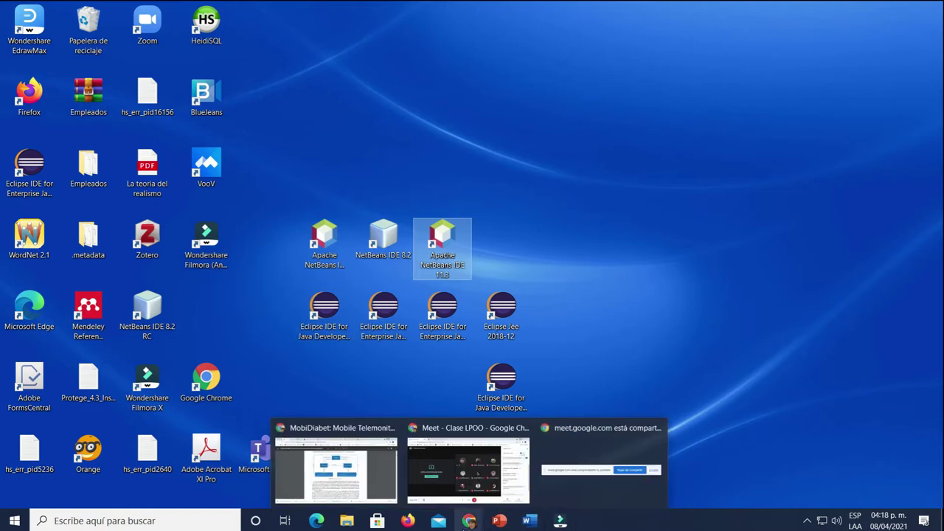
# Open a new Google Chrome window and maximize it
pyautogui.rightClick(469, 521)
pyautogui.click(475, 454)
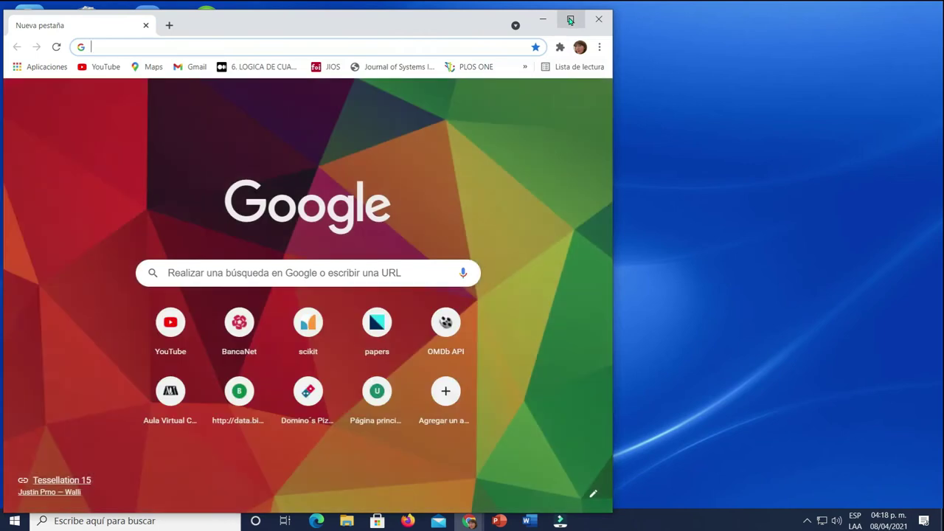
pyautogui.click(569, 17)
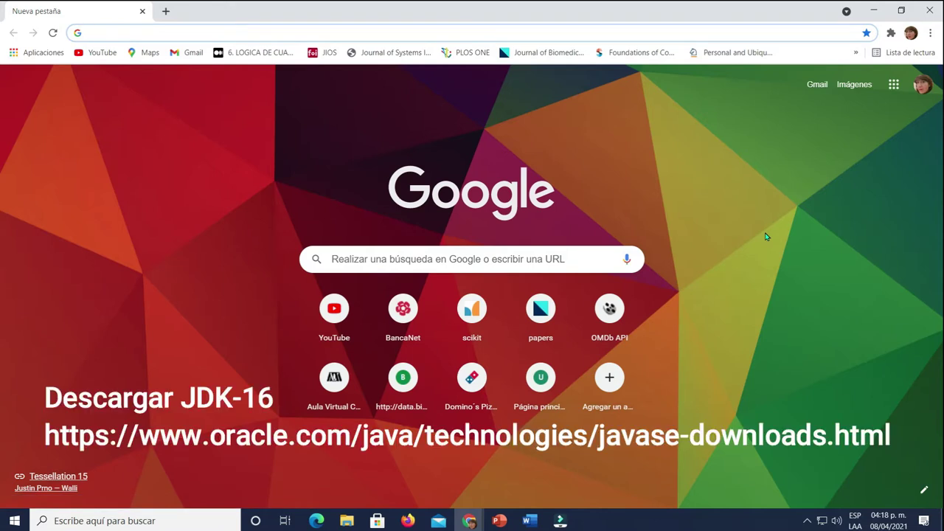
# Search the web for "jdk JEE download 64 bit" and look through the results
pyautogui.write('jdk')
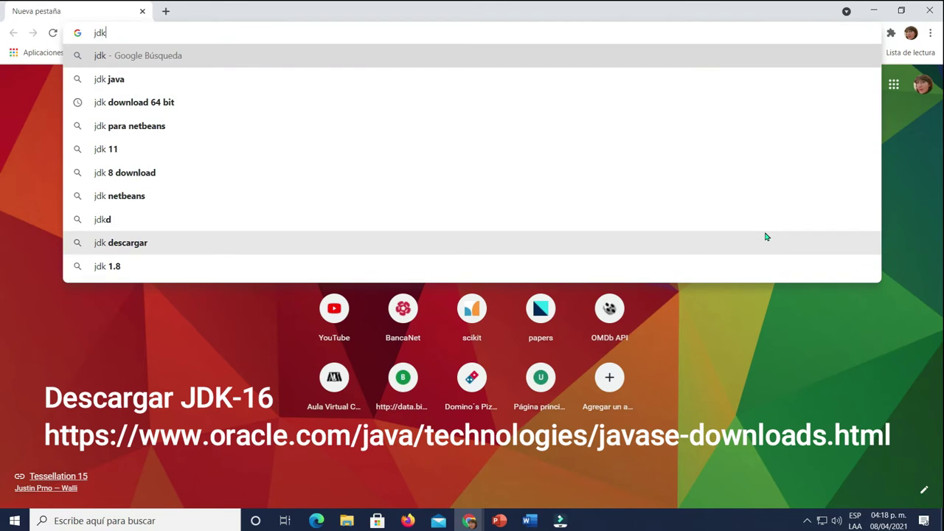
pyautogui.click(174, 106)
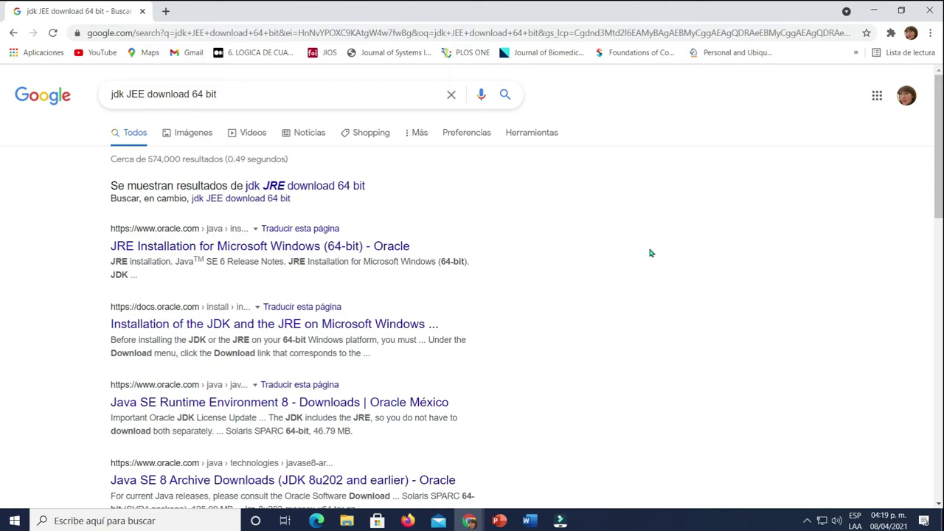
pyautogui.scroll(-1, 650, 253)
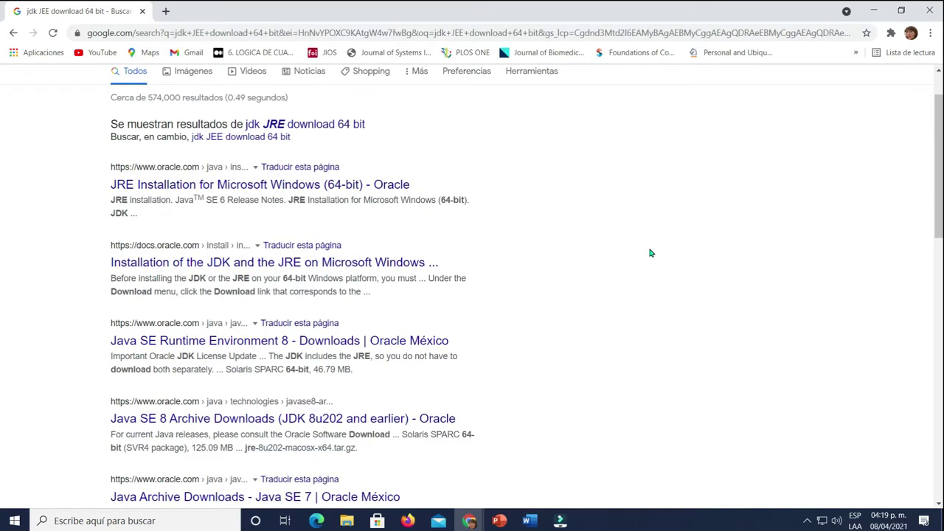
pyautogui.scroll(-1, 649, 253)
pyautogui.scroll(-1, 649, 253)
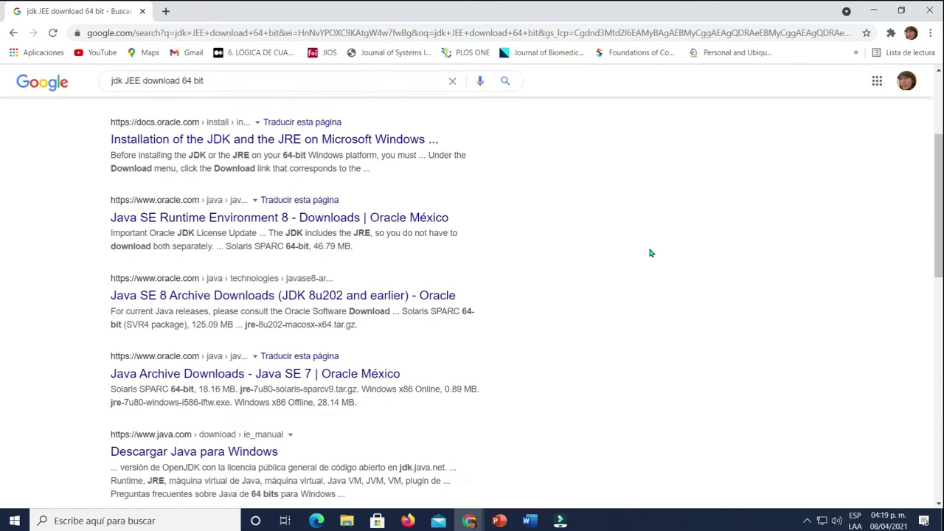
pyautogui.scroll(3, 650, 253)
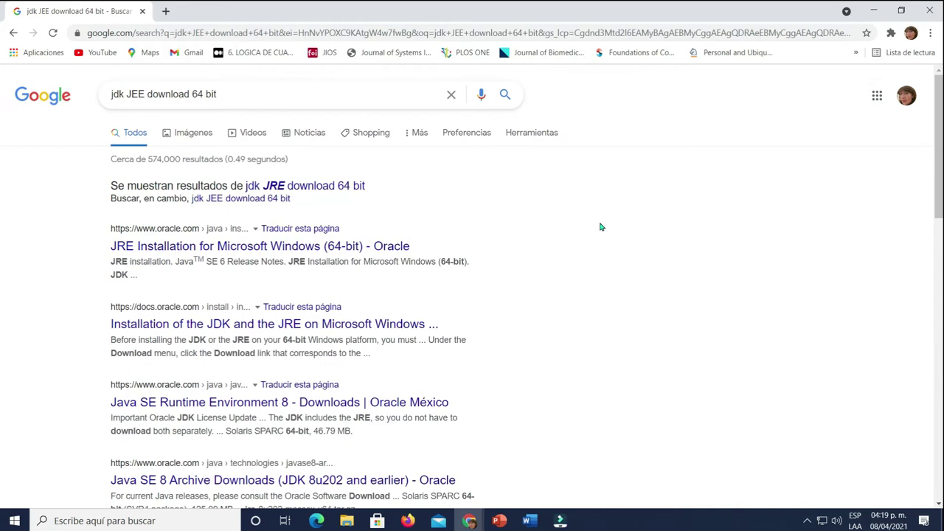
# Remove "JEE" from the search query and search for "jdk download 64 bit" instead
pyautogui.click(253, 91)
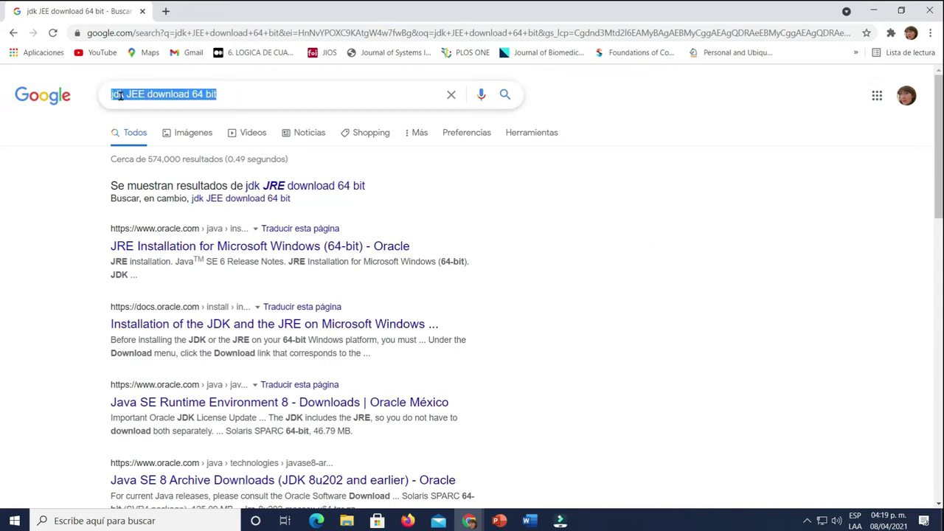
pyautogui.click(137, 94)
pyautogui.doubleClick(137, 94)
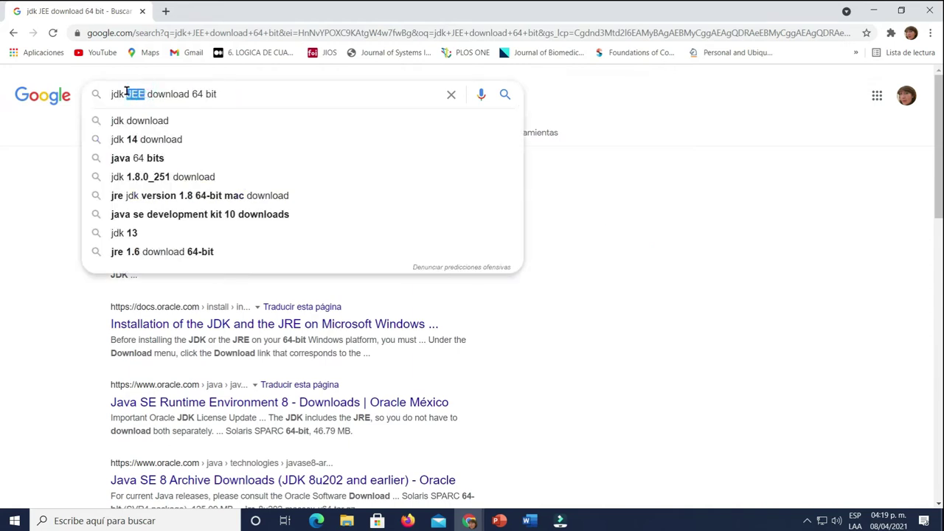
pyautogui.press('BackSpace')
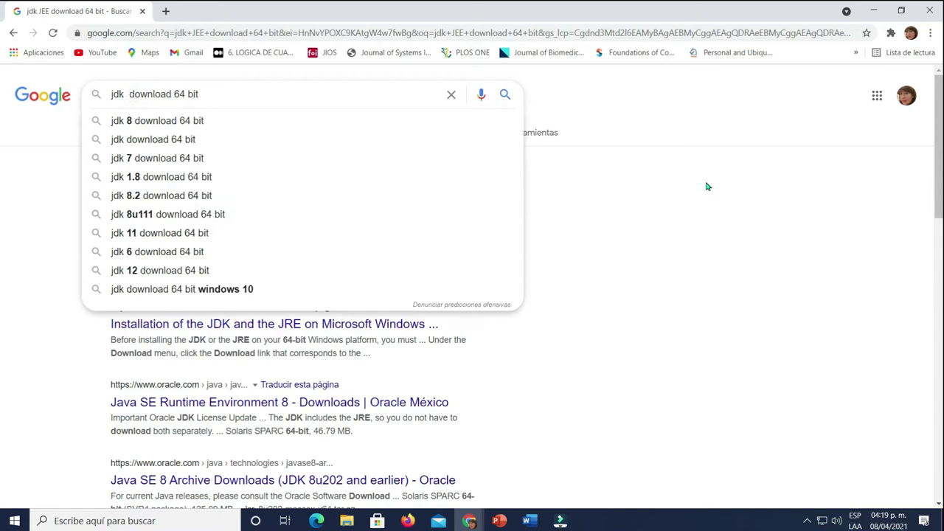
pyautogui.press('Return')
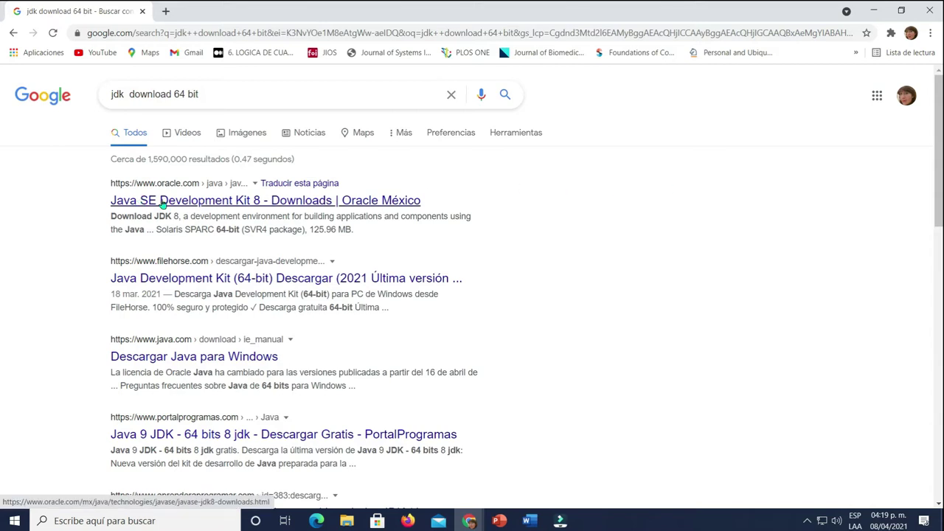
# Open Oracle's Java SE downloads page from the results and review the JDK releases from Java SE 16 down to Java SE 8
pyautogui.click(220, 202)
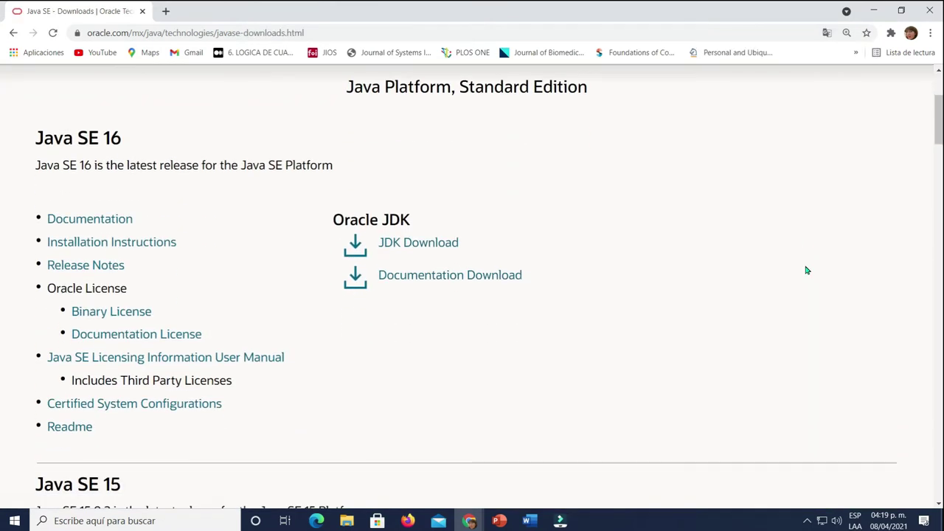
pyautogui.scroll(-5, 806, 271)
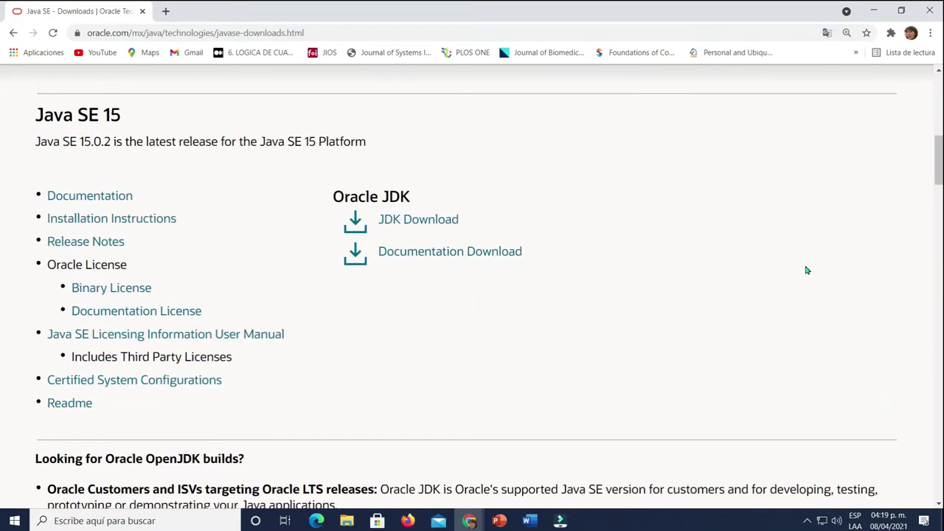
pyautogui.scroll(-6, 807, 271)
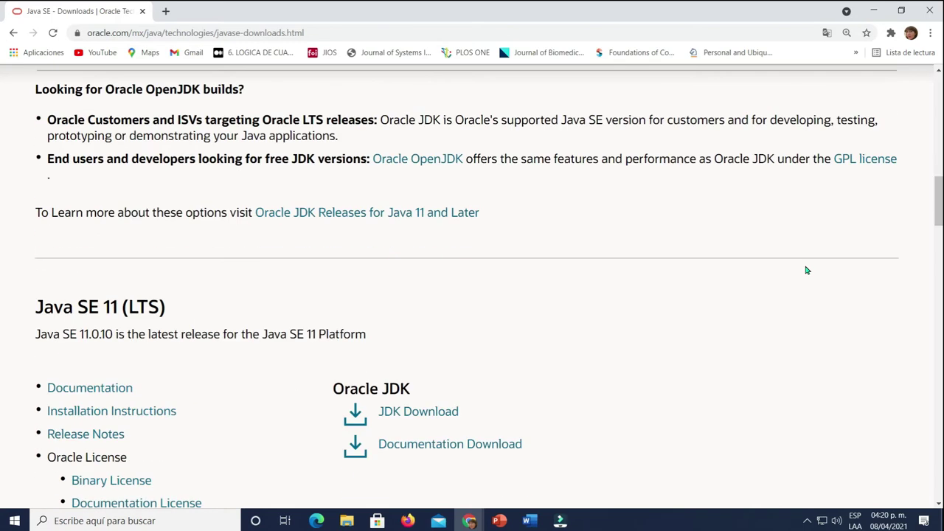
pyautogui.scroll(-2, 807, 270)
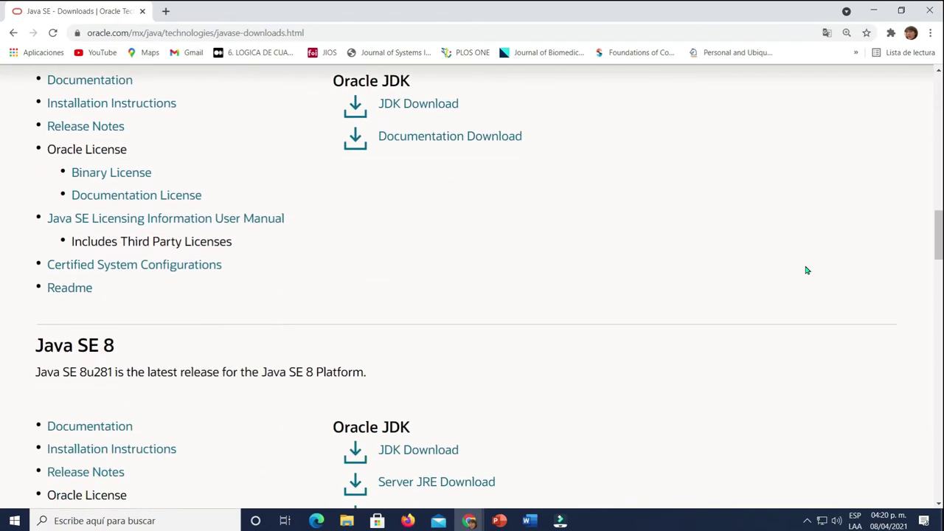
pyautogui.scroll(4, 807, 271)
pyautogui.scroll(8, 766, 282)
pyautogui.scroll(4, 766, 282)
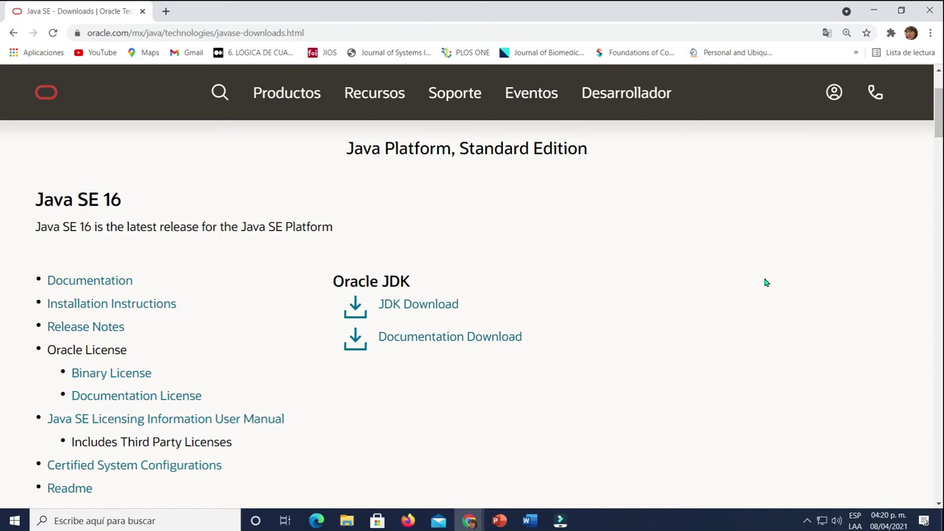
# Open a new File Explorer window and go to the Java folder in Archivos de programa on drive C
pyautogui.click(336, 522)
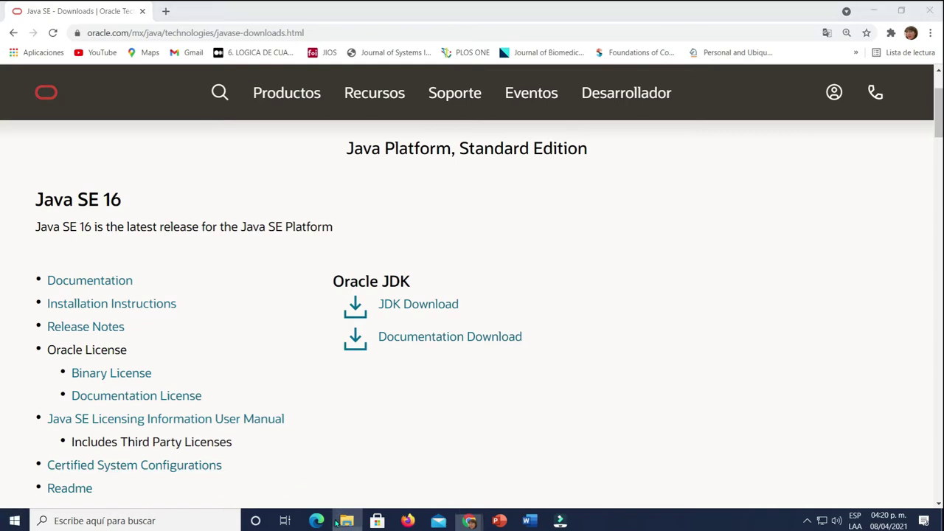
pyautogui.rightClick(337, 522)
pyautogui.click(341, 458)
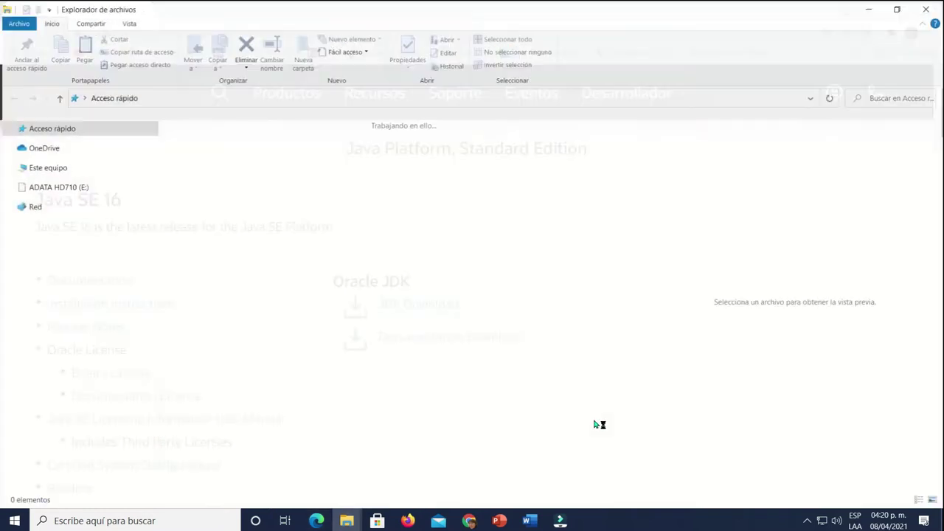
pyautogui.click(52, 287)
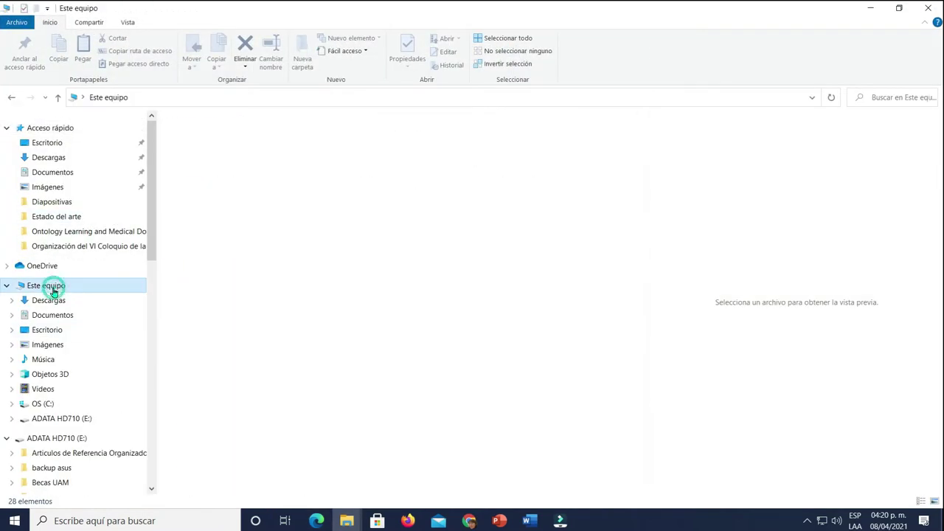
pyautogui.doubleClick(238, 270)
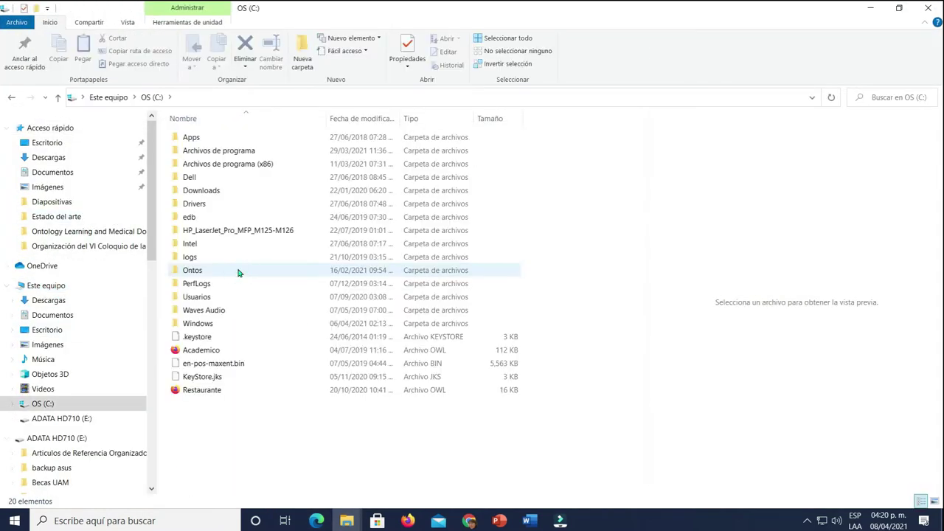
pyautogui.doubleClick(205, 150)
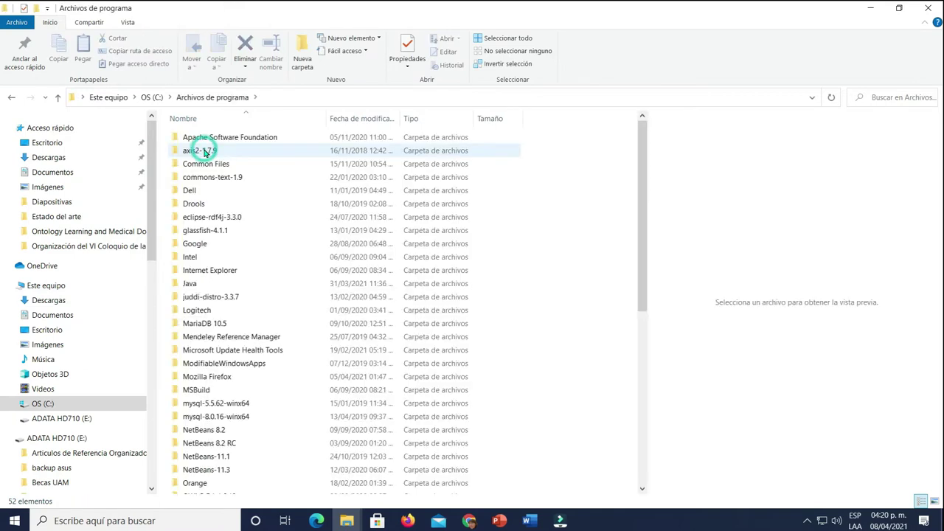
pyautogui.doubleClick(191, 284)
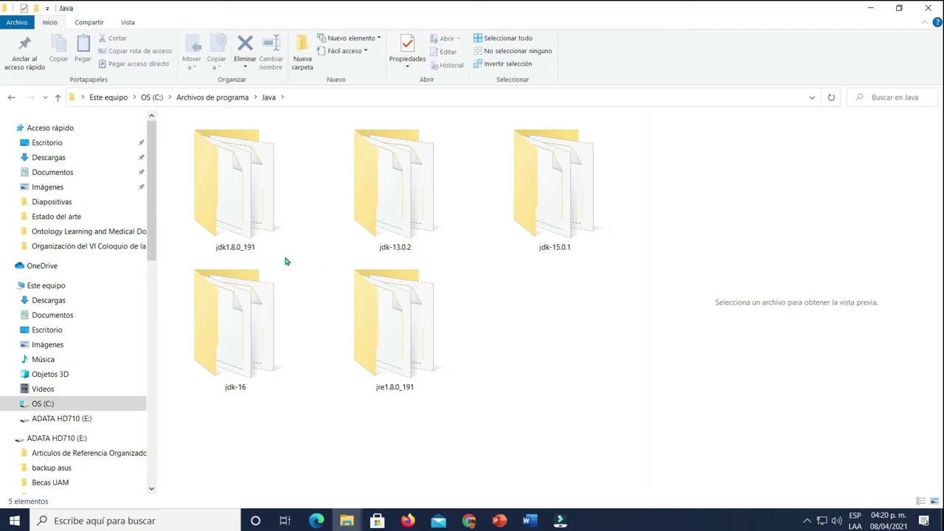
# Go through the installed JDK and JRE folders, view the contents of jdk-16, and minimize the window
pyautogui.click(228, 172)
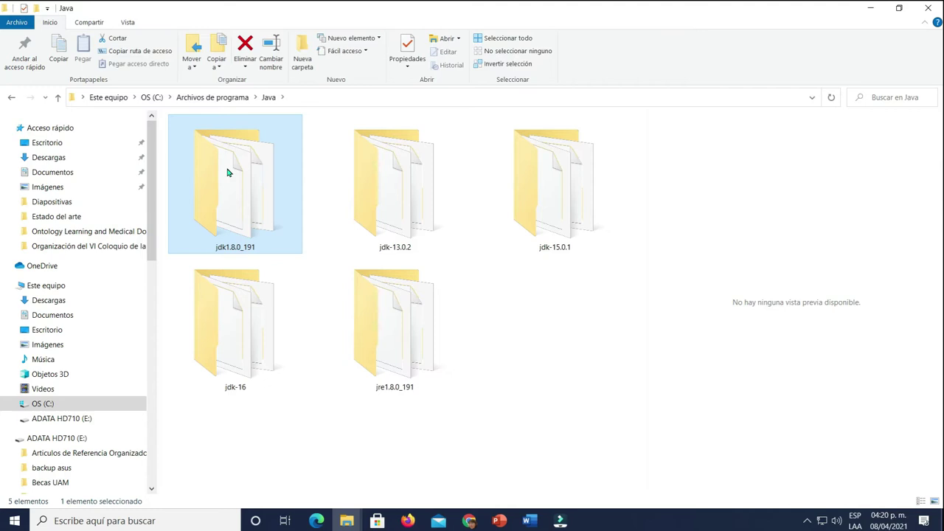
pyautogui.click(382, 331)
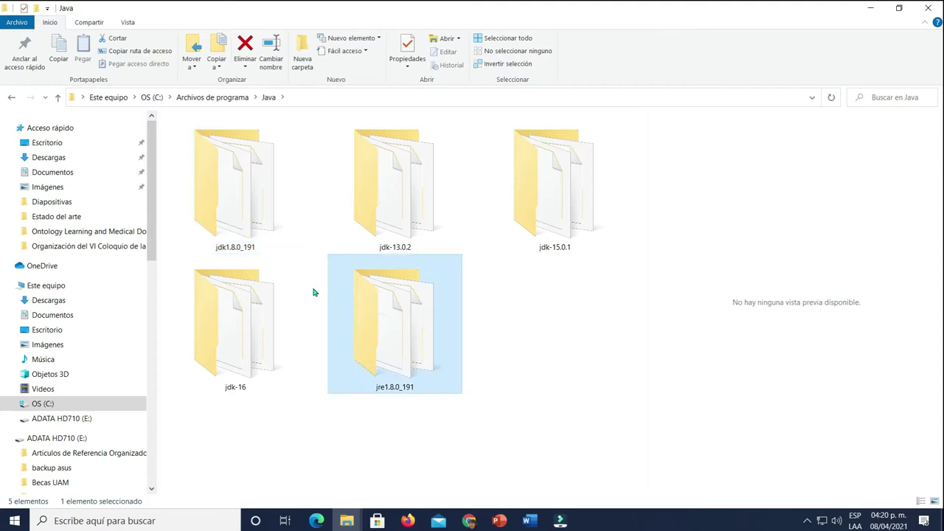
pyautogui.click(227, 196)
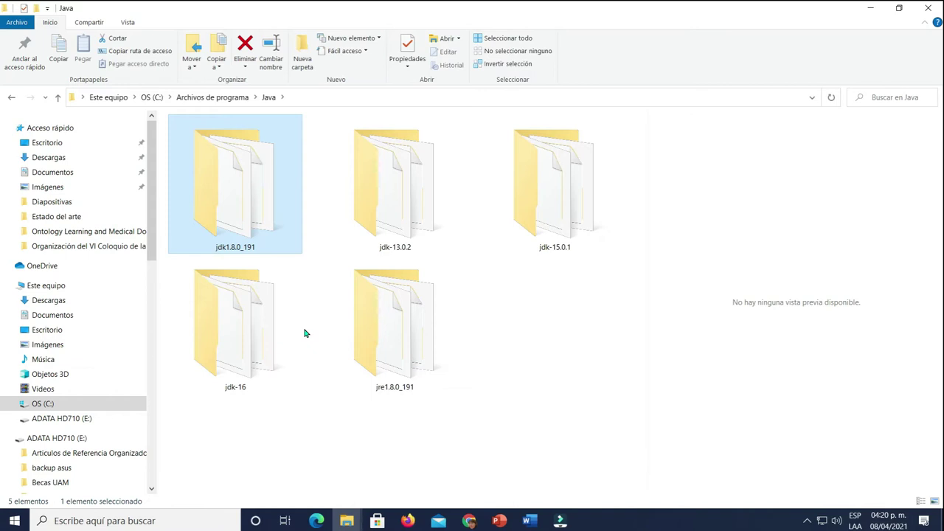
pyautogui.click(394, 181)
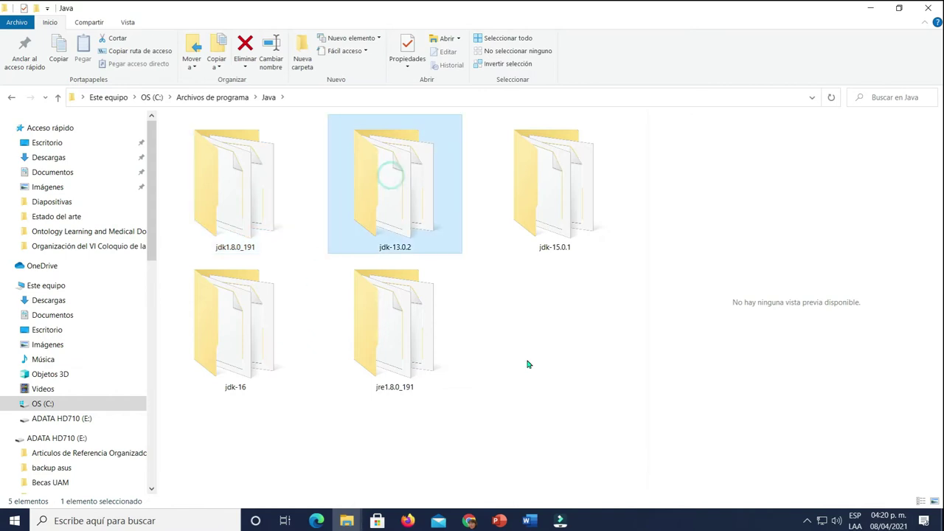
pyautogui.click(549, 190)
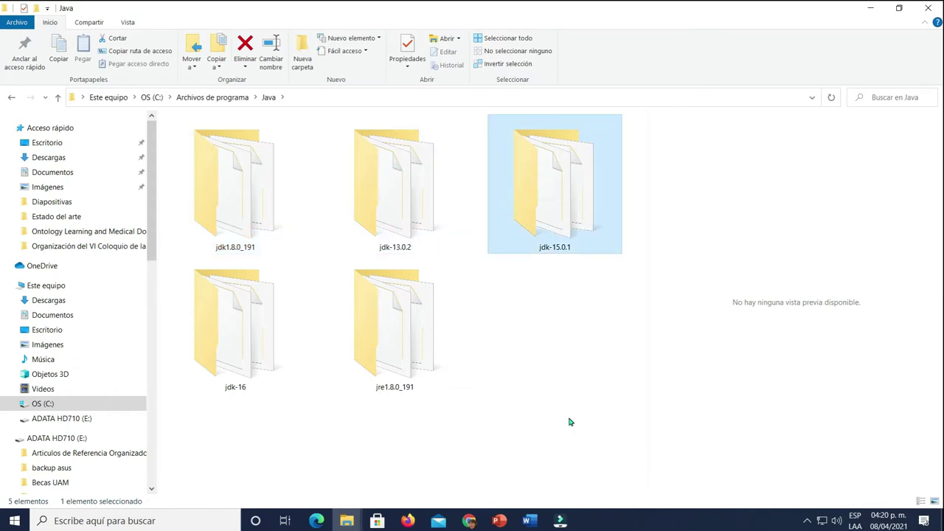
pyautogui.click(225, 342)
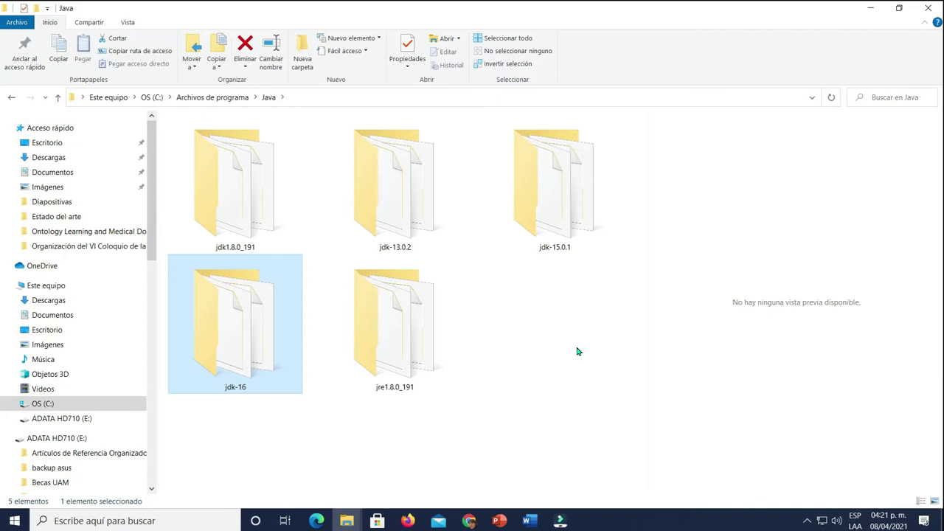
pyautogui.doubleClick(243, 315)
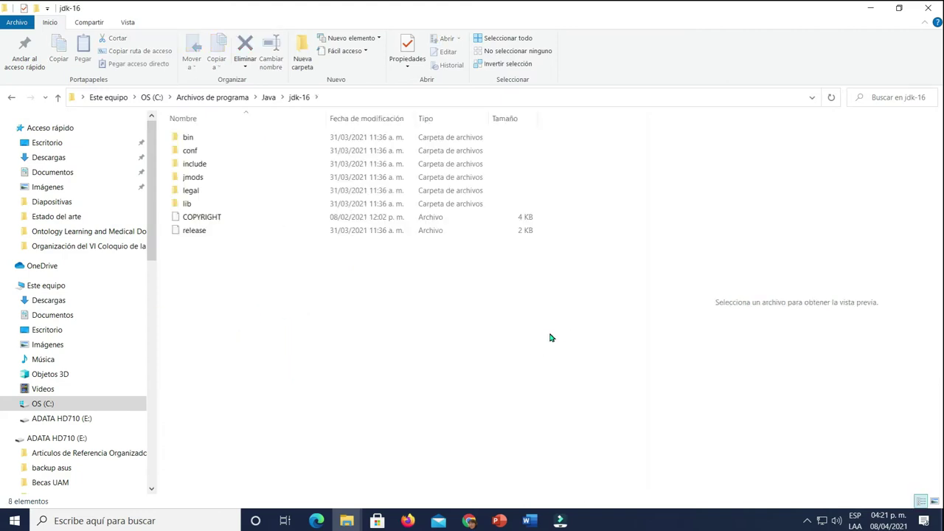
pyautogui.click(869, 8)
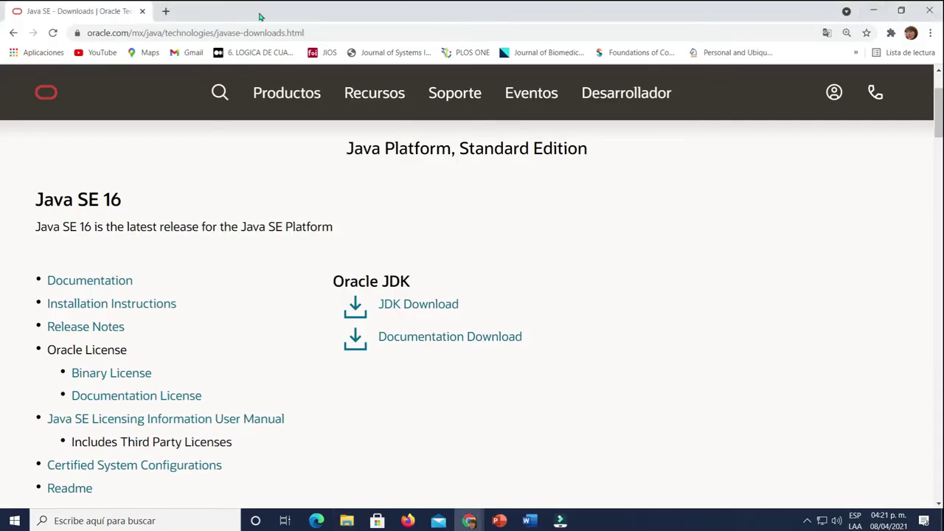
# Search for "eclipse download" in a new Chrome tab and open the Eclipse Foundation downloads page at the Eclipse IDE 2021-03 download
pyautogui.click(165, 12)
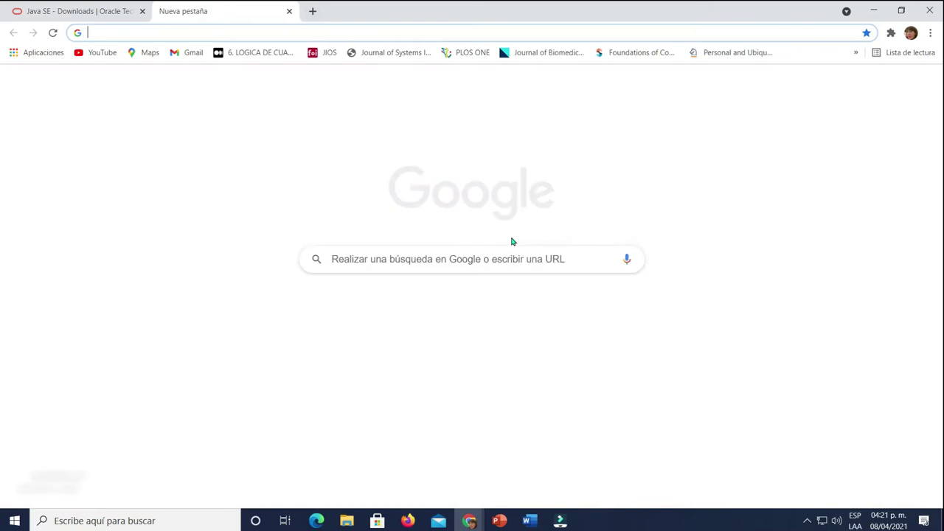
pyautogui.click(508, 253)
pyautogui.write('eclipse')
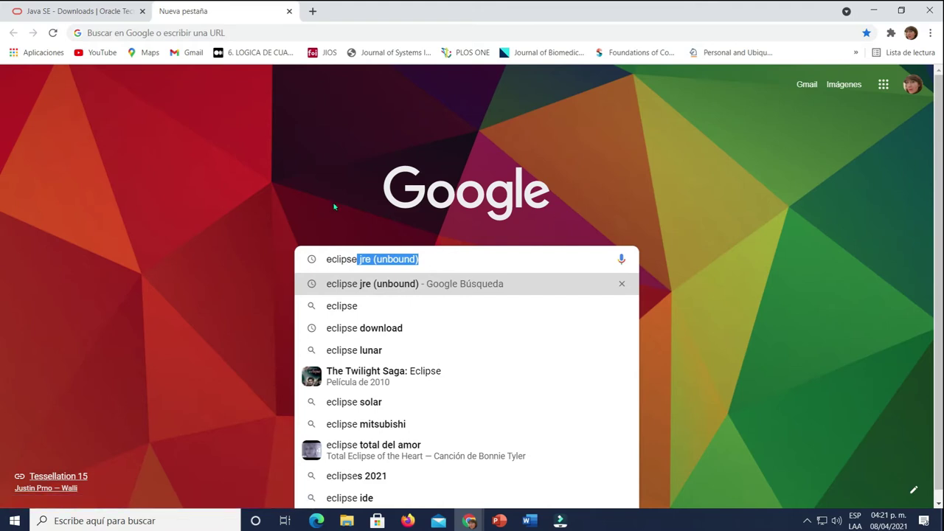
pyautogui.click(396, 329)
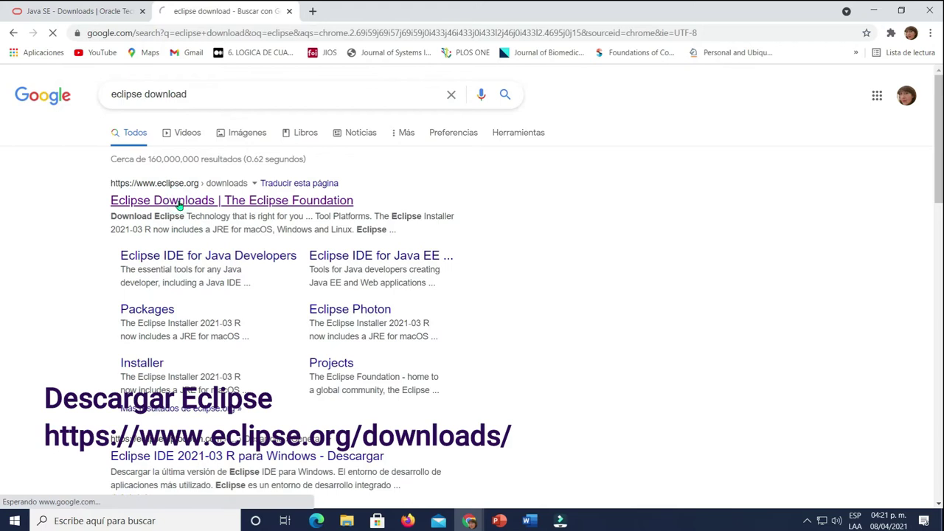
pyautogui.click(178, 206)
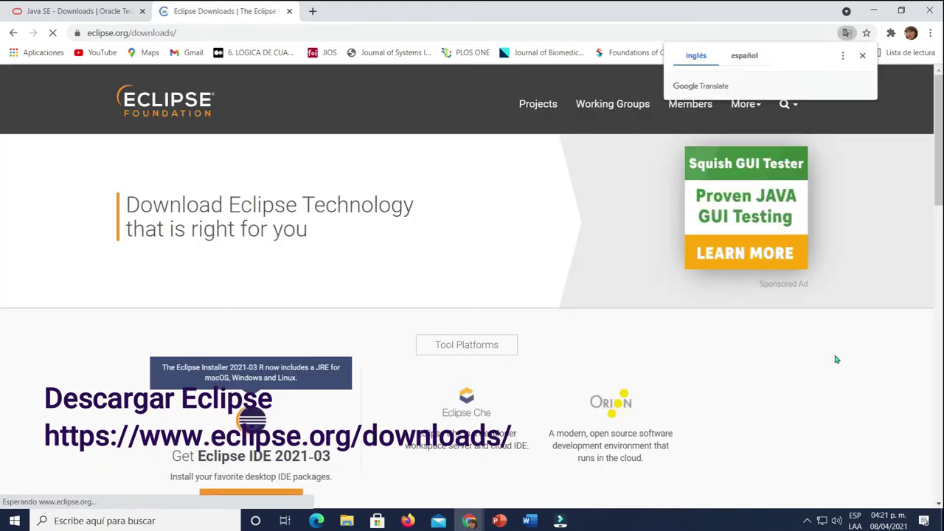
pyautogui.scroll(-3, 775, 368)
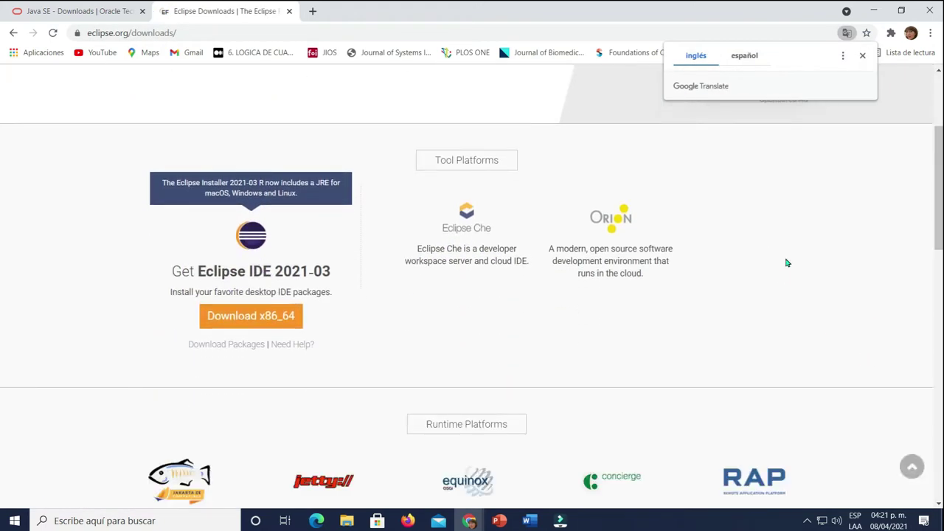
# Review the Eclipse IDE 2021-03 download offer and the runtime platforms on the Eclipse downloads page
pyautogui.moveTo(198, 271); pyautogui.dragTo(333, 293)
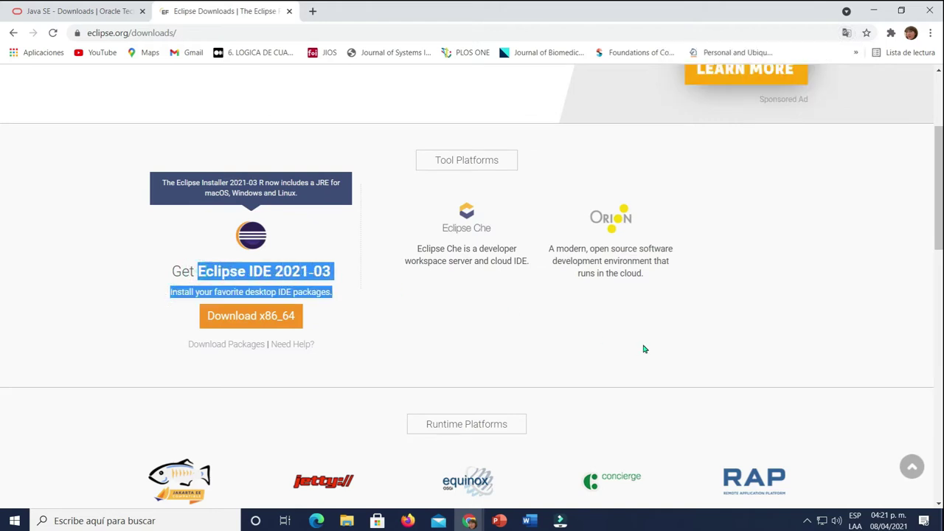
pyautogui.click(649, 337)
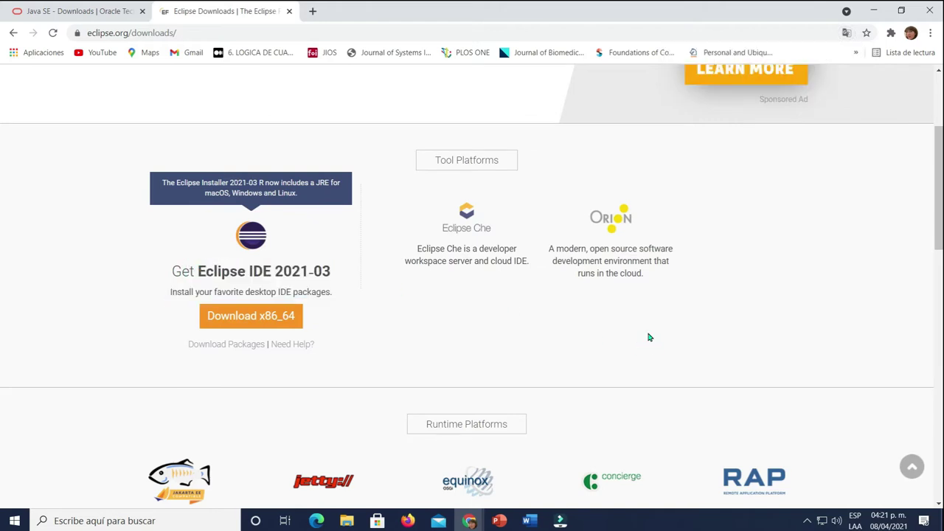
pyautogui.scroll(-3, 845, 298)
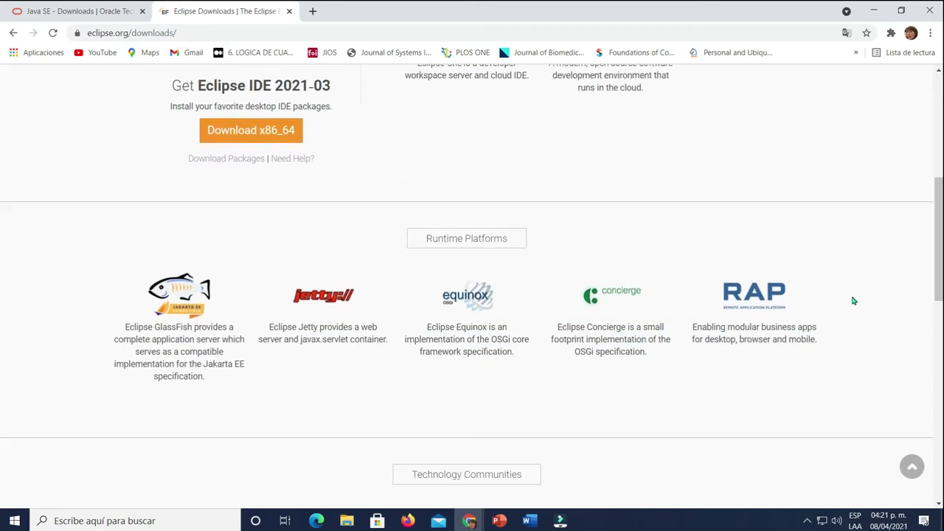
pyautogui.scroll(-3, 854, 301)
pyautogui.scroll(6, 854, 301)
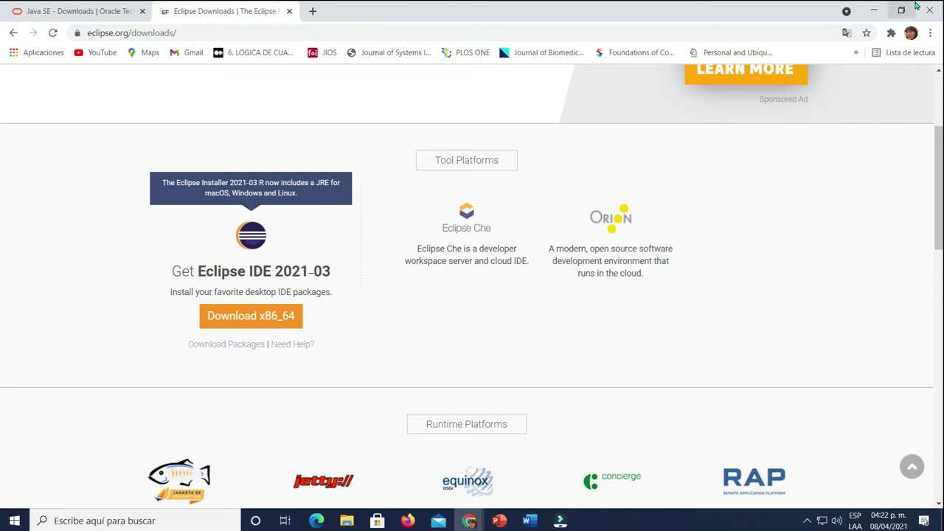
# Minimize the browser and launch Eclipse IDE for Java Developers 2021-03 from the desktop with the Workspace2021 workspace
pyautogui.click(874, 9)
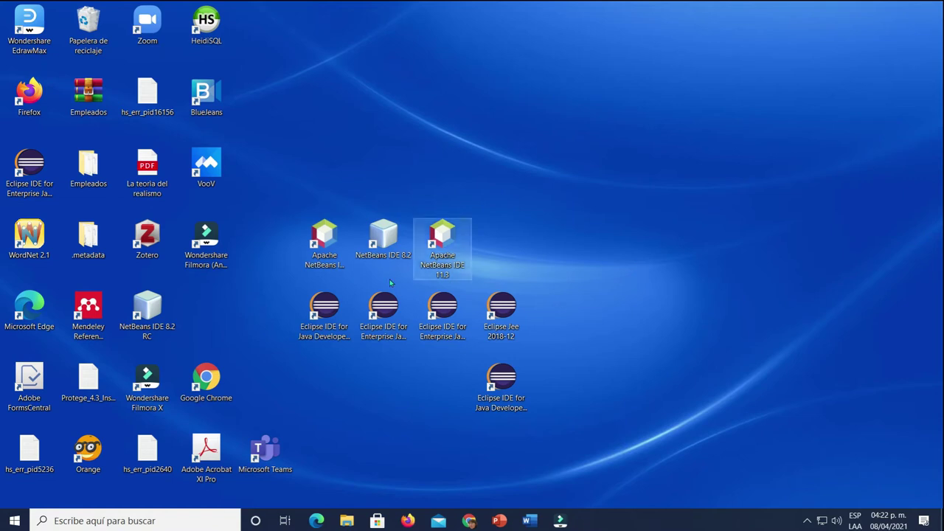
pyautogui.click(310, 310)
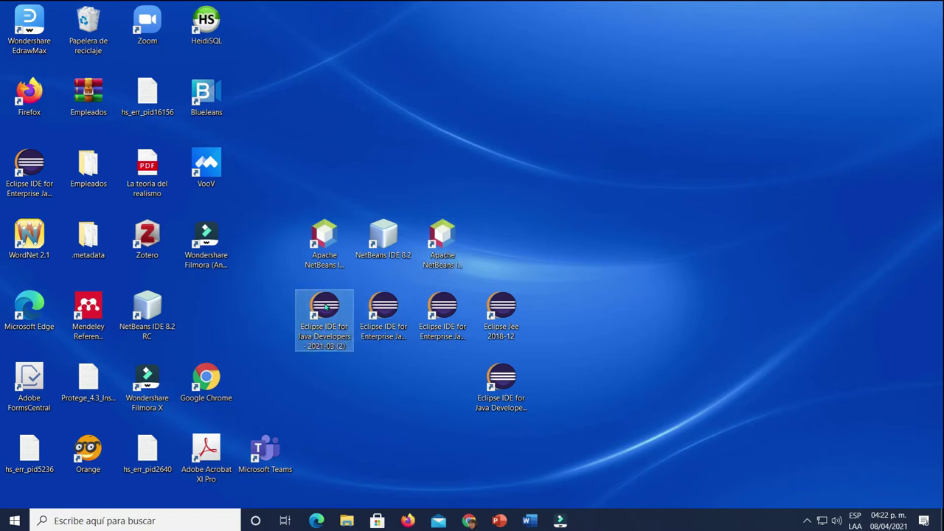
pyautogui.doubleClick(325, 306)
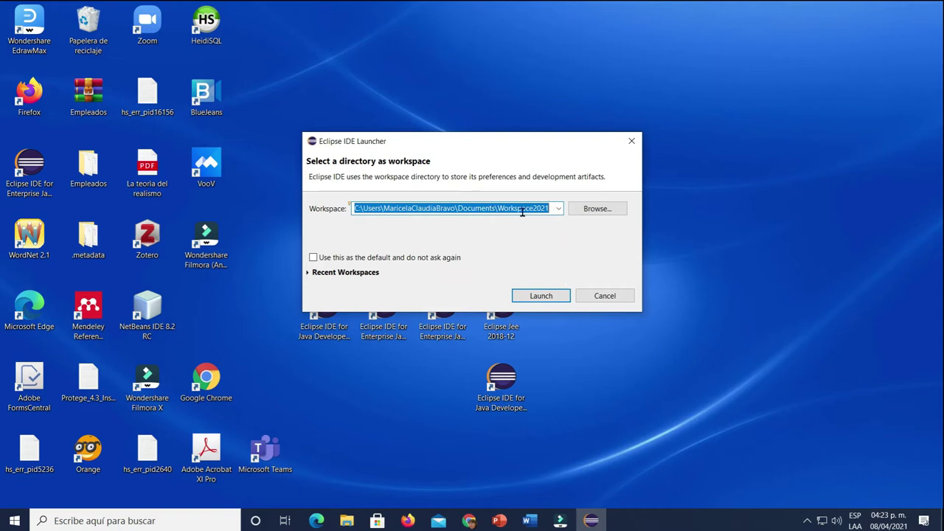
pyautogui.click(542, 296)
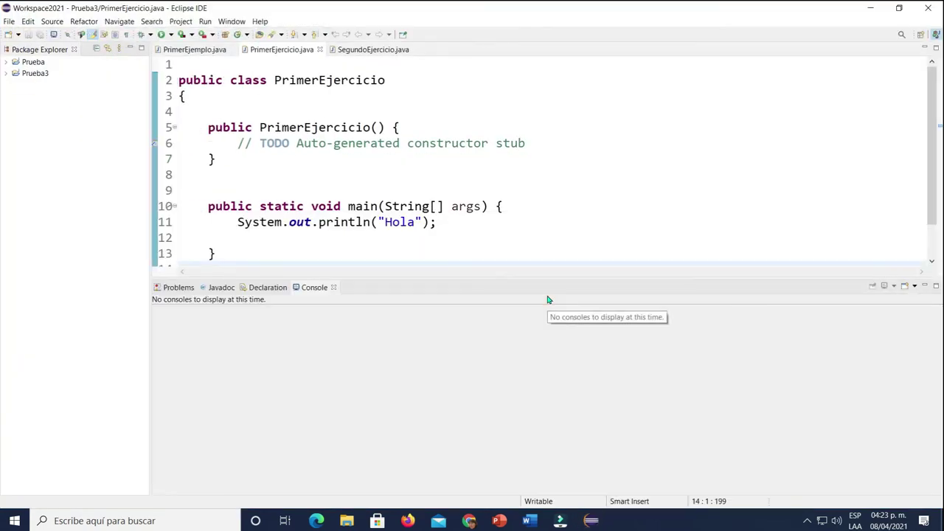
# Close the open editors PrimerEjercicio.java, SegundoEjercicio.java and PrimerEjemplo.java
pyautogui.click(320, 50)
pyautogui.click(328, 50)
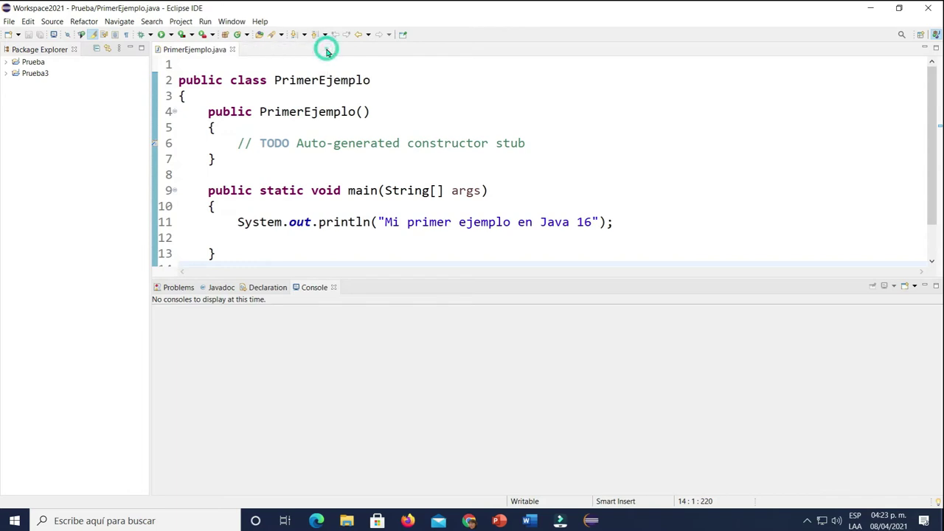
pyautogui.click(233, 51)
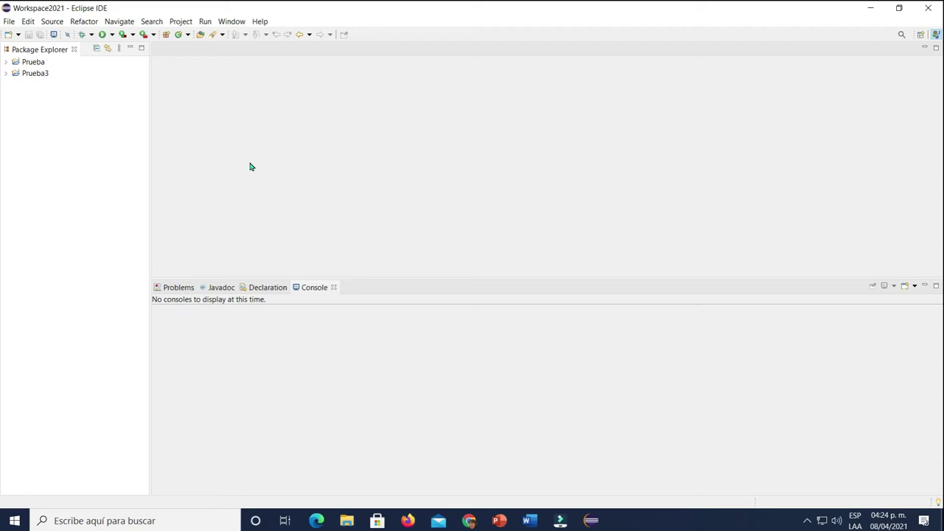
# Create a Java project named Proyecto1 with separate source and class folders and a module-info.java file
pyautogui.click(8, 25)
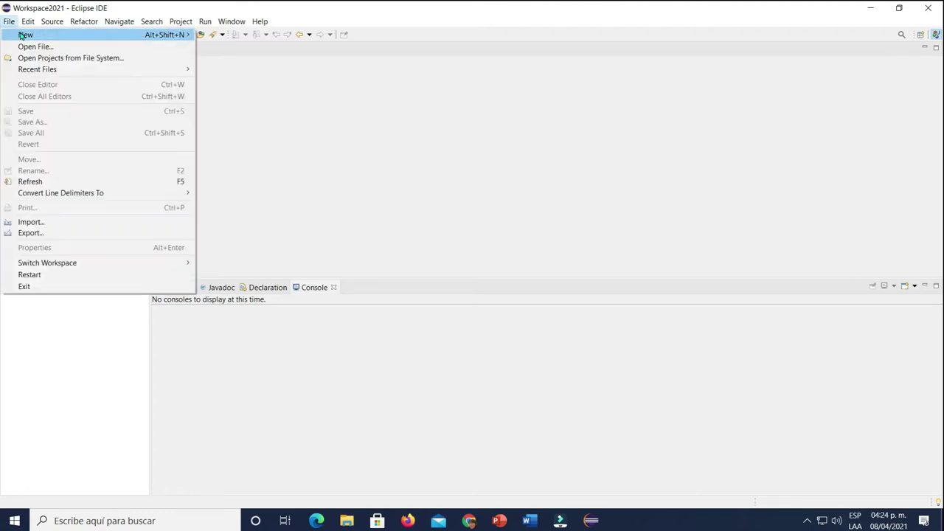
pyautogui.moveTo(26, 34)
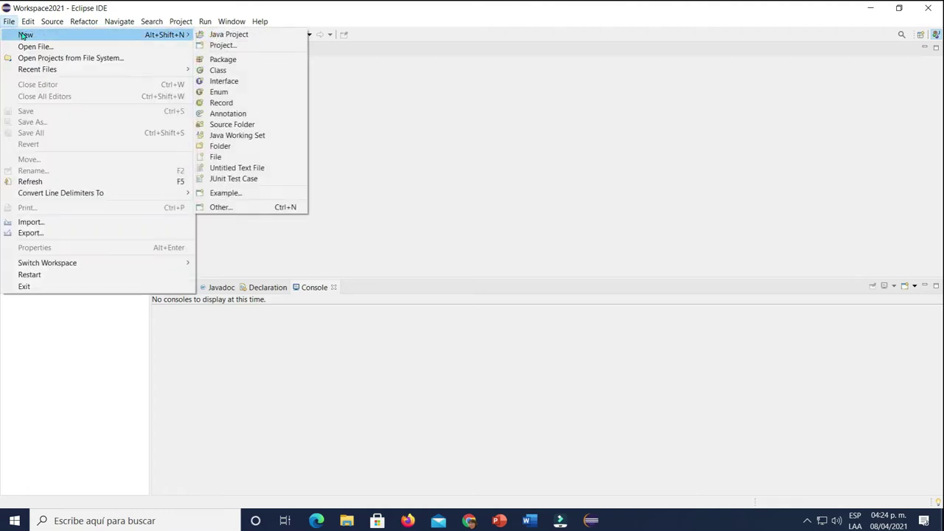
pyautogui.click(253, 36)
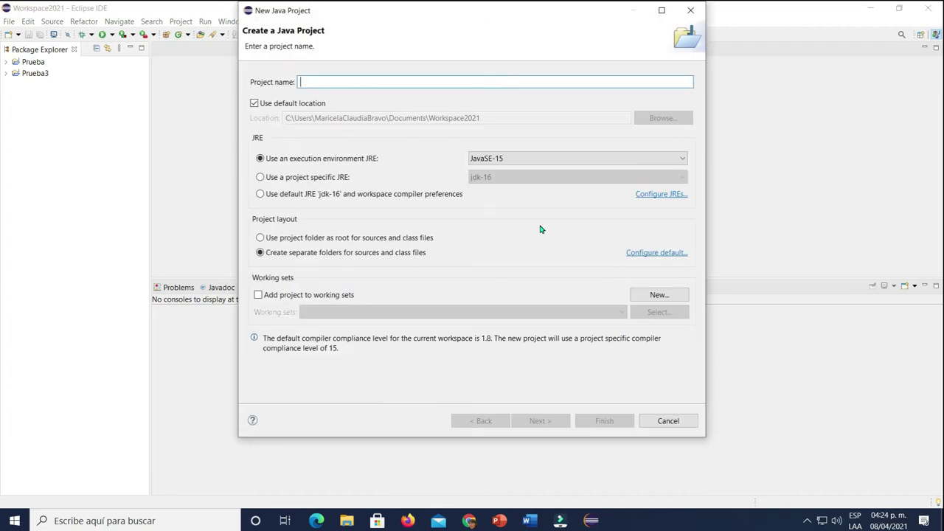
pyautogui.write('Proyecto')
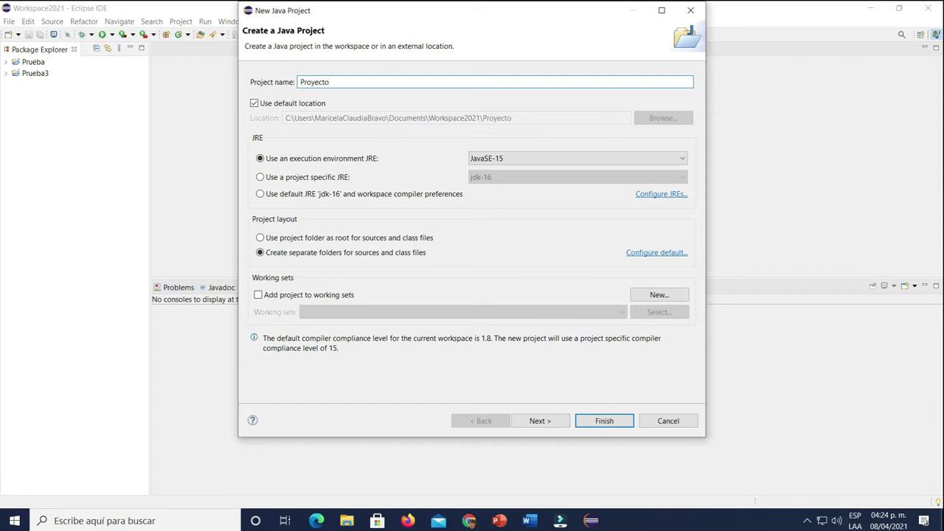
pyautogui.write('1')
pyautogui.moveTo(473, 13); pyautogui.dragTo(520, 43)
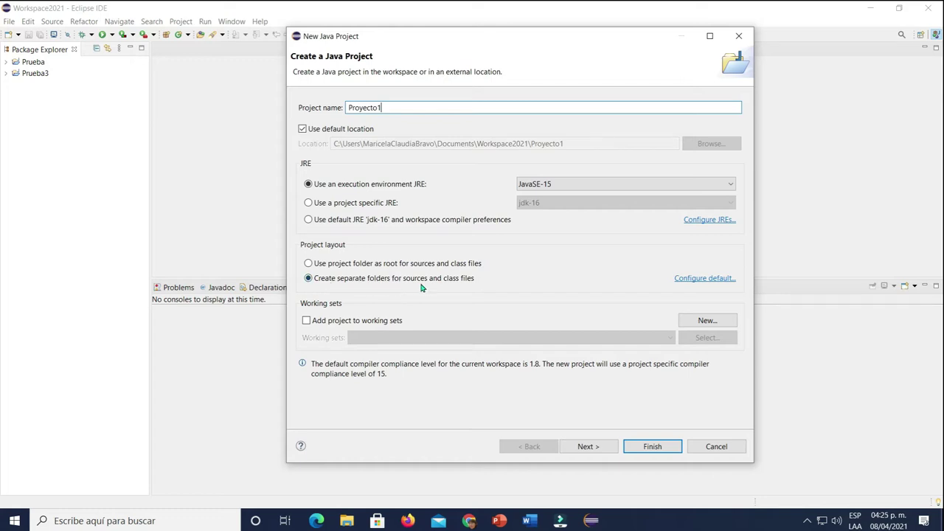
pyautogui.click(647, 447)
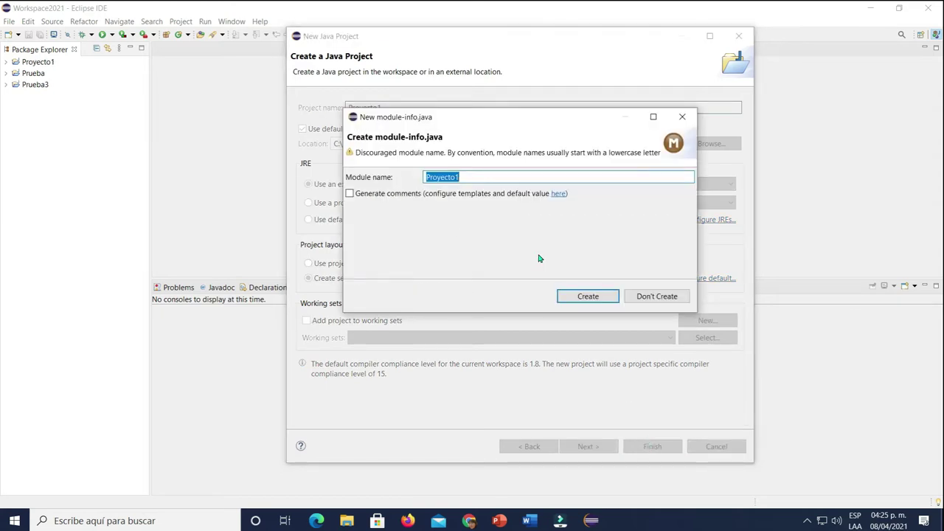
pyautogui.click(594, 299)
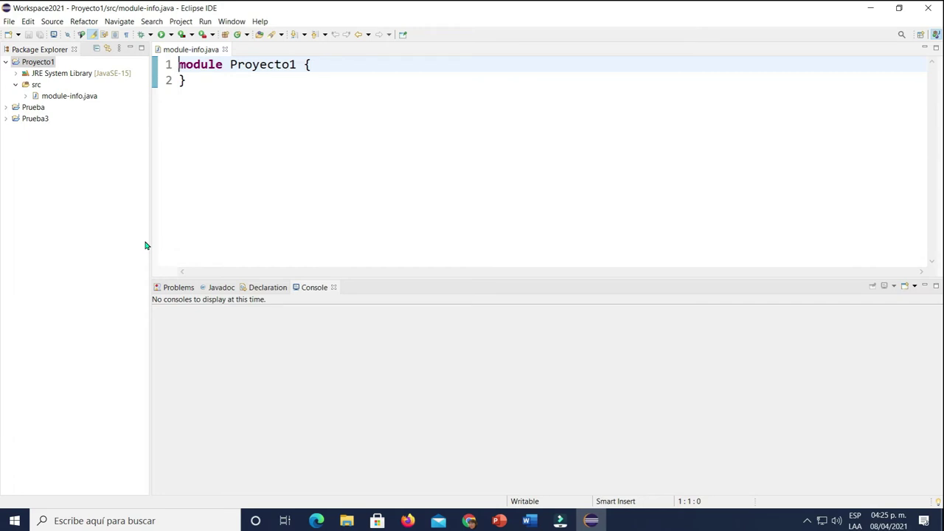
# Delete the project Proyecto1 from the workspace together with its contents on disk
pyautogui.click(74, 184)
pyautogui.click(31, 107)
pyautogui.click(33, 64)
pyautogui.rightClick(31, 65)
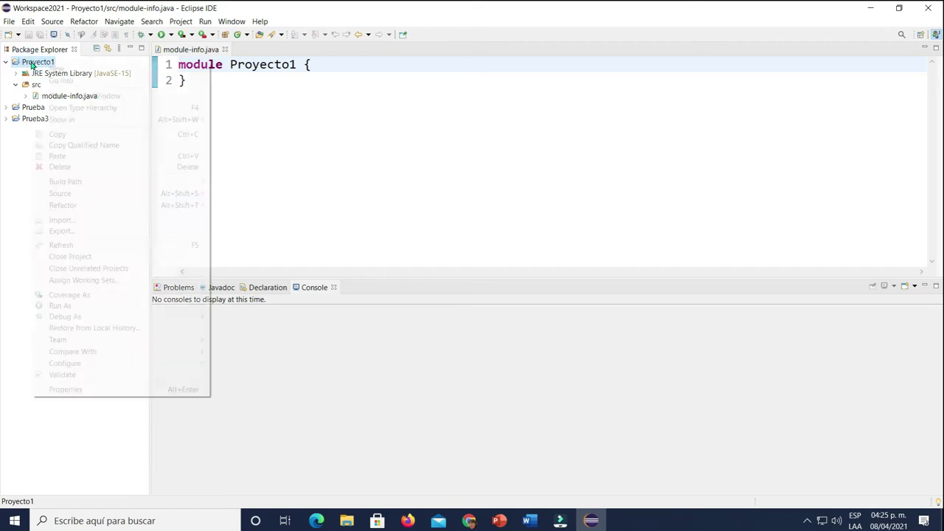
pyautogui.click(84, 167)
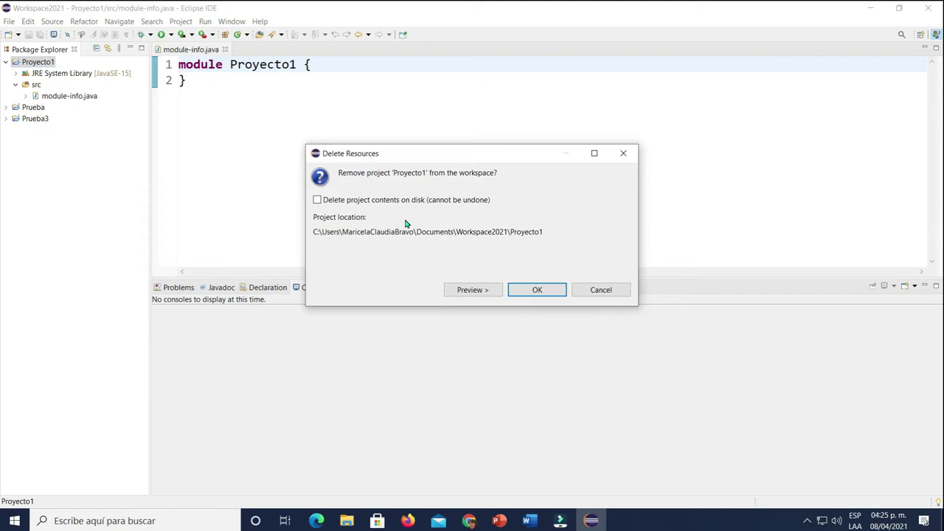
pyautogui.click(316, 200)
pyautogui.click(539, 290)
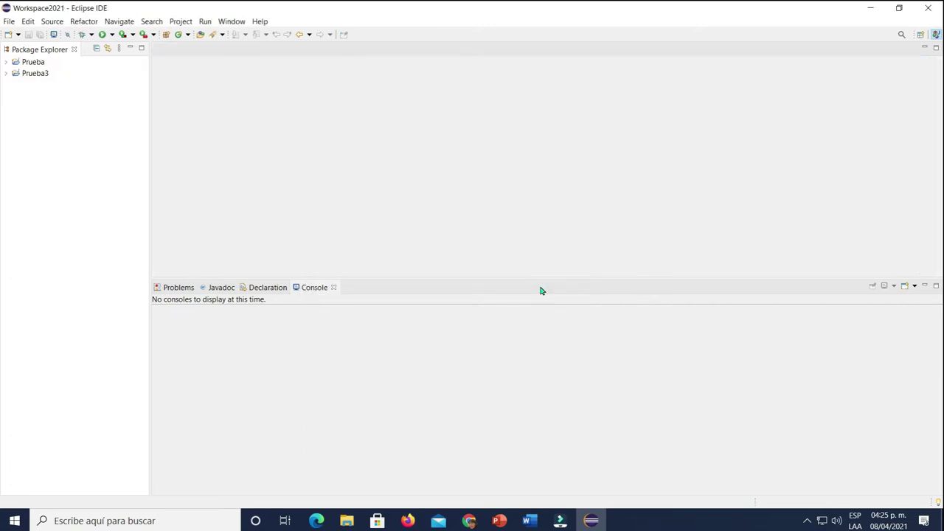
# Create a Java project named Proyecto on JavaSE-15, using the project folder as root for sources and class files
pyautogui.click(9, 21)
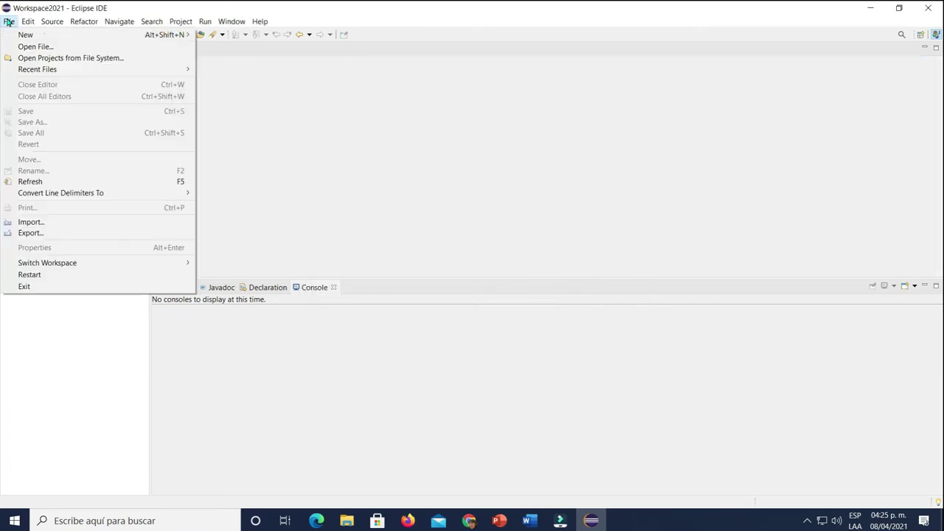
pyautogui.moveTo(15, 35)
pyautogui.click(255, 35)
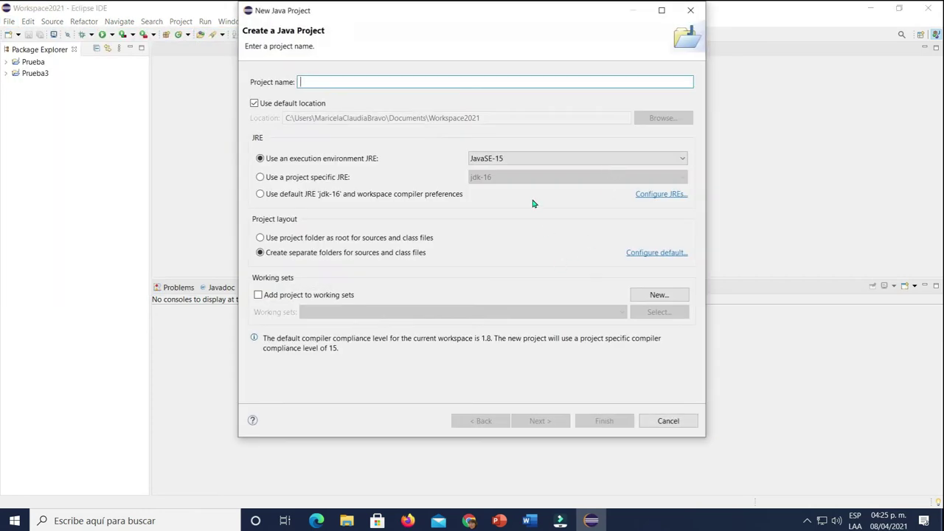
pyautogui.write('Proyecto')
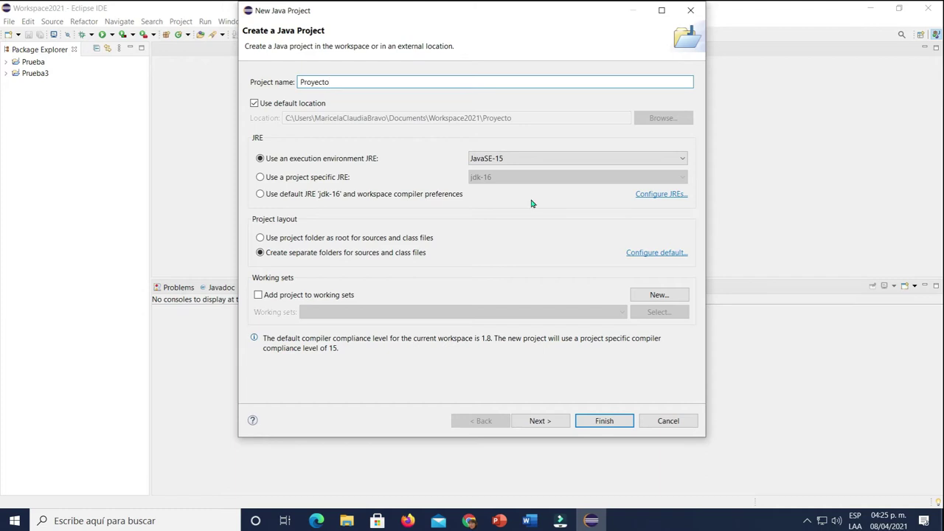
pyautogui.click(261, 239)
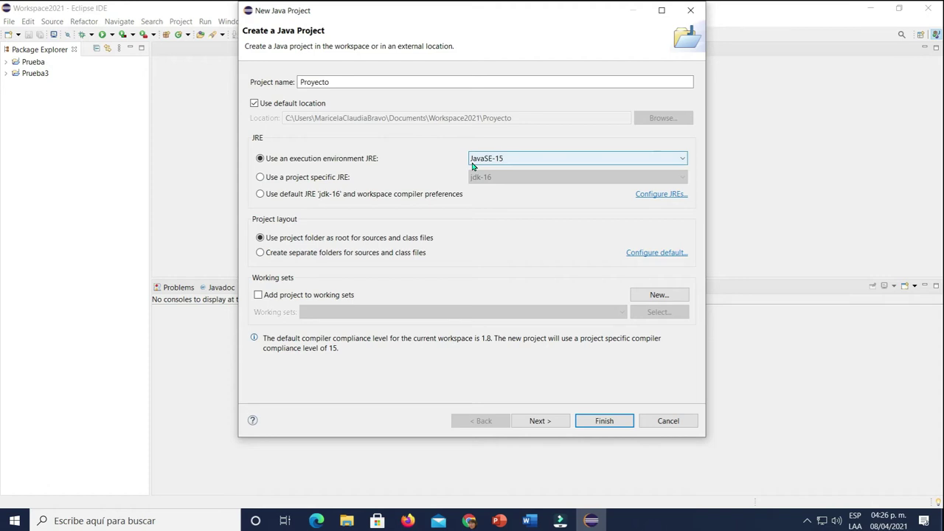
pyautogui.click(615, 161)
pyautogui.click(613, 159)
pyautogui.click(614, 159)
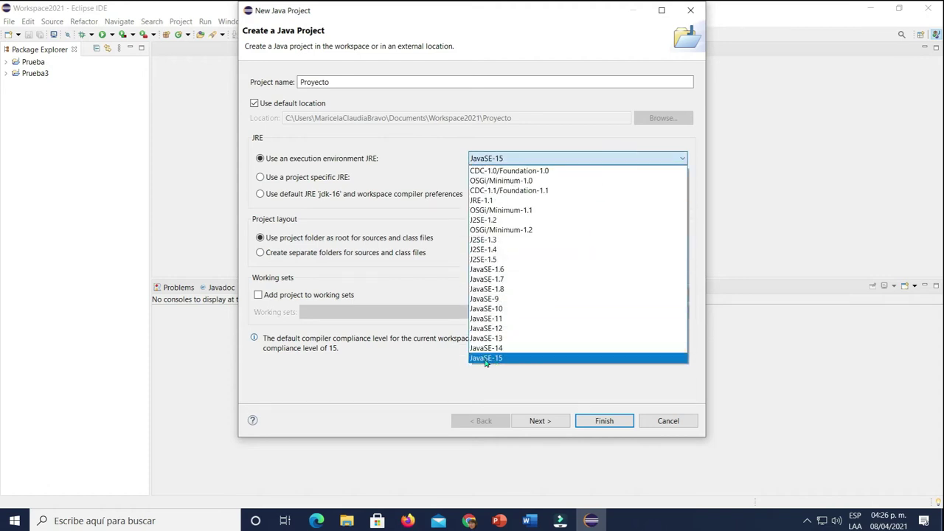
pyautogui.click(427, 376)
pyautogui.click(604, 422)
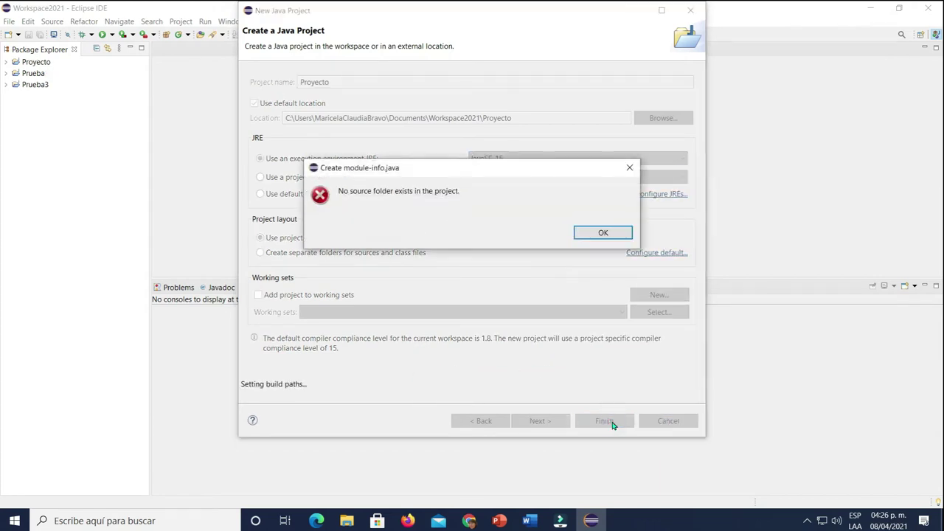
pyautogui.click(603, 232)
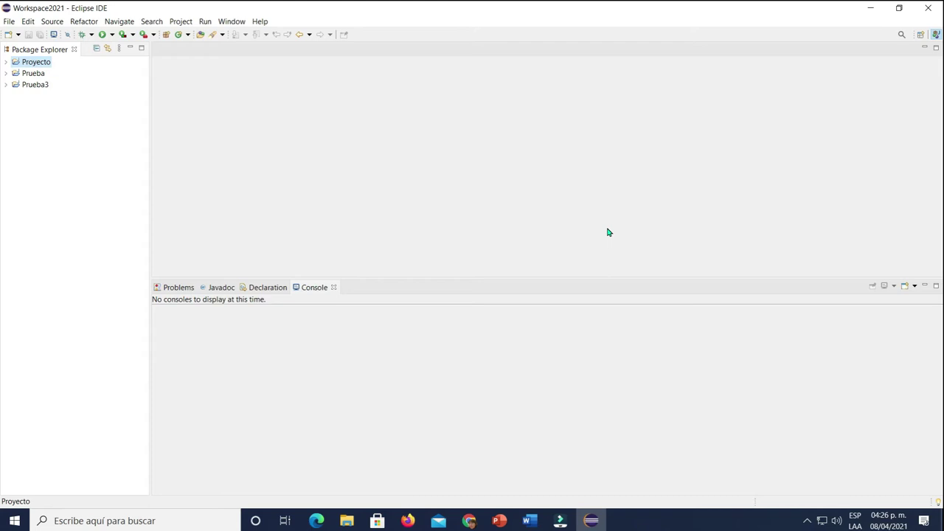
# Expand Proyecto in the project tree, check its JRE System Library entry, and collapse the project again
pyautogui.click(6, 63)
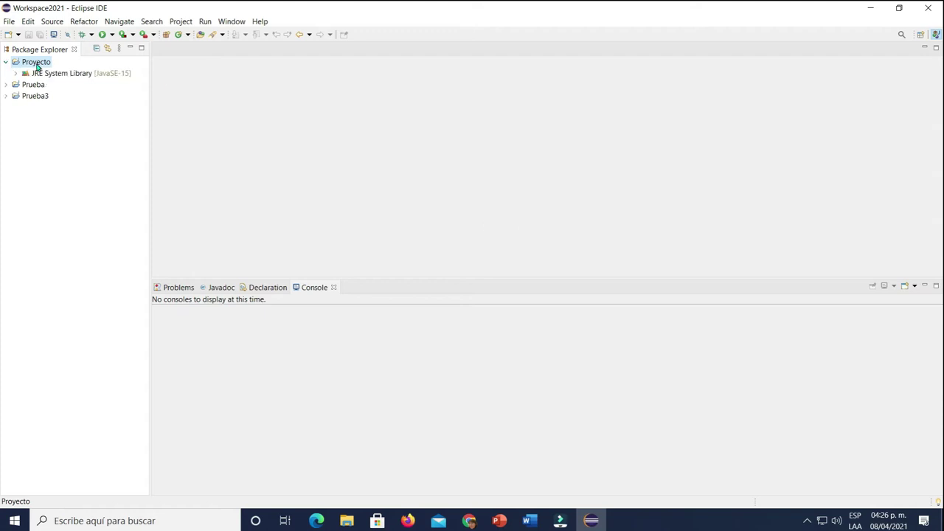
pyautogui.click(98, 74)
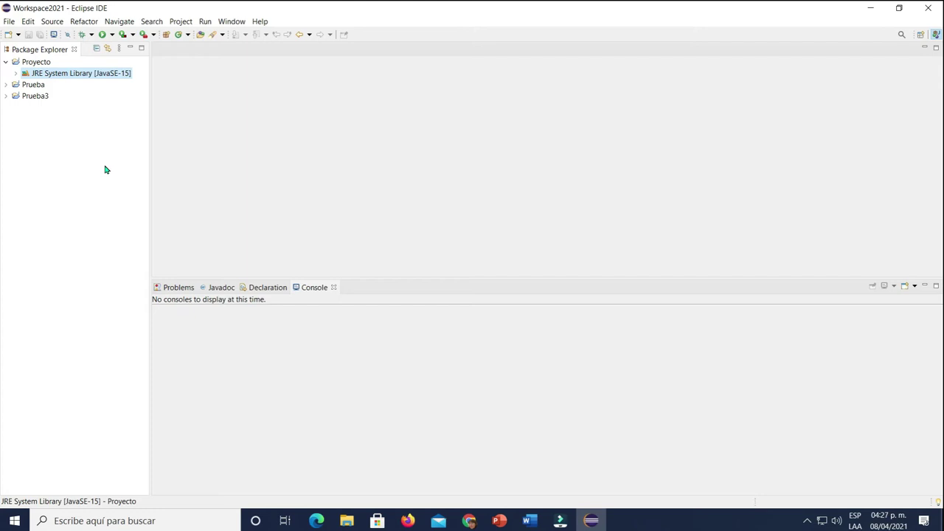
pyautogui.doubleClick(30, 63)
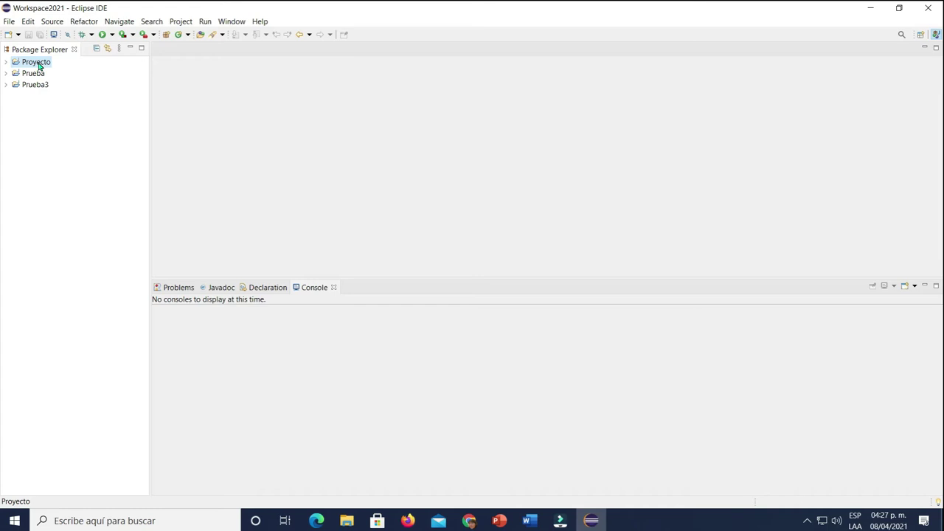
# Open the properties of Proyecto and review the Libraries and Order and Export entries of its Java Build Path
pyautogui.rightClick(39, 66)
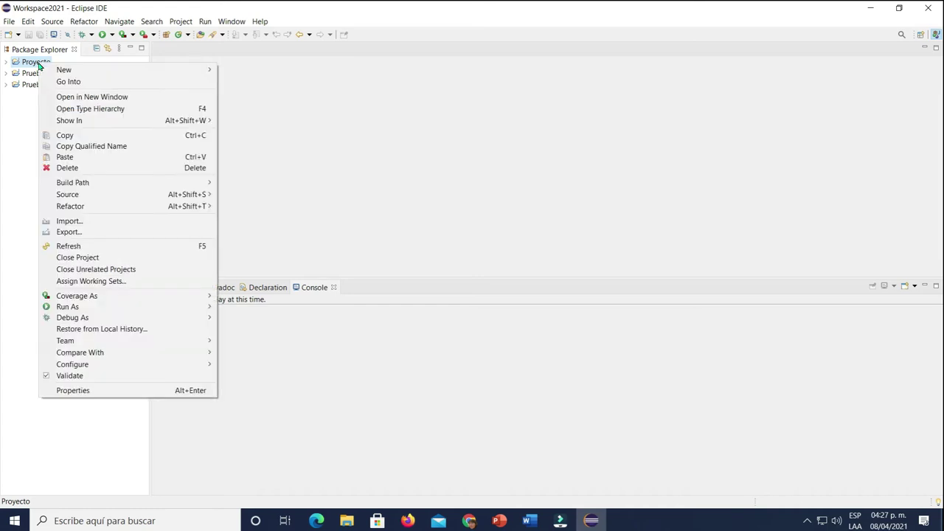
pyautogui.click(87, 391)
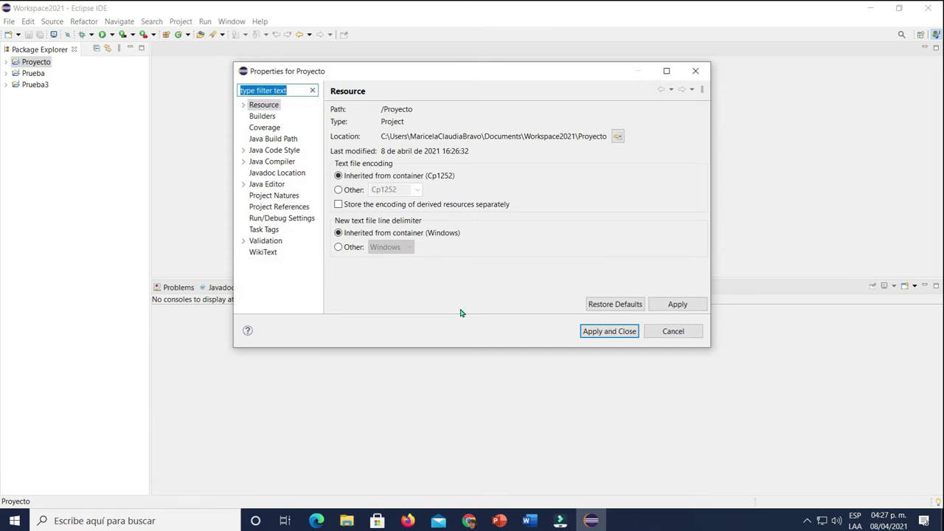
pyautogui.click(271, 142)
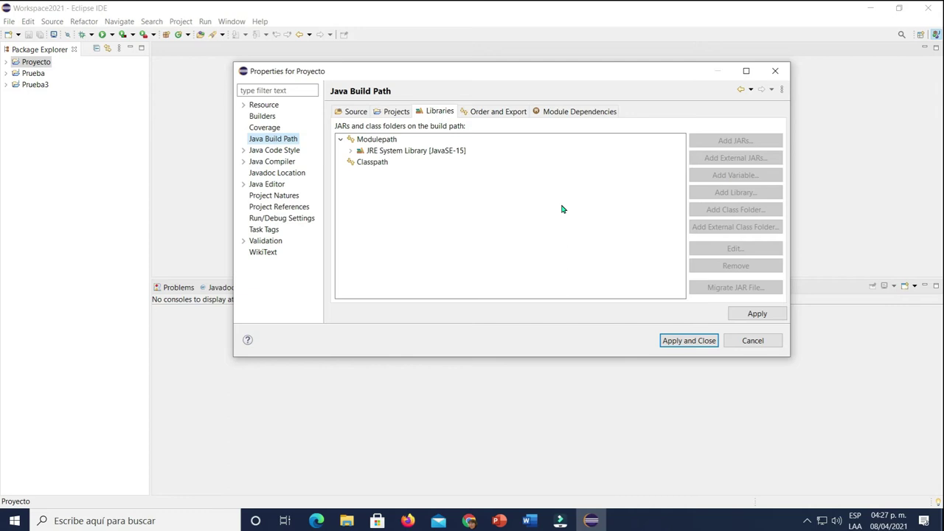
pyautogui.click(417, 152)
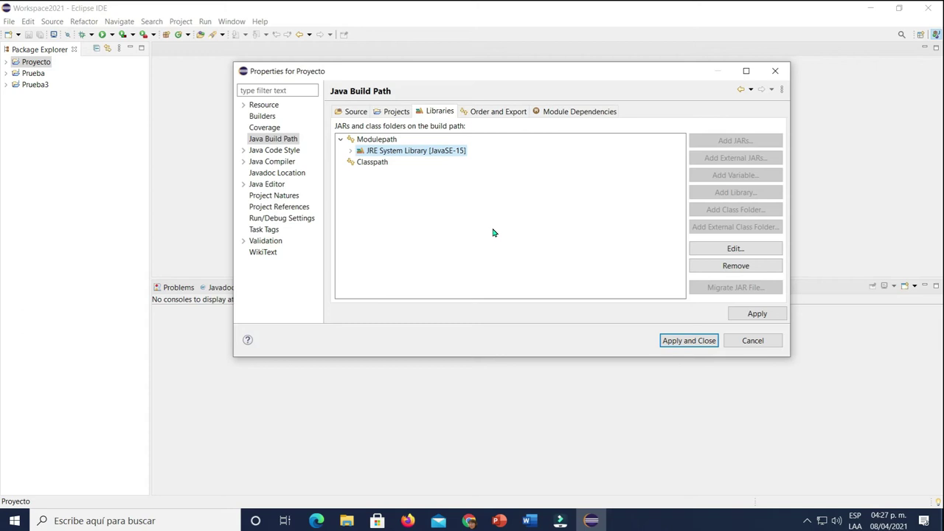
pyautogui.click(393, 199)
pyautogui.click(264, 138)
pyautogui.click(475, 112)
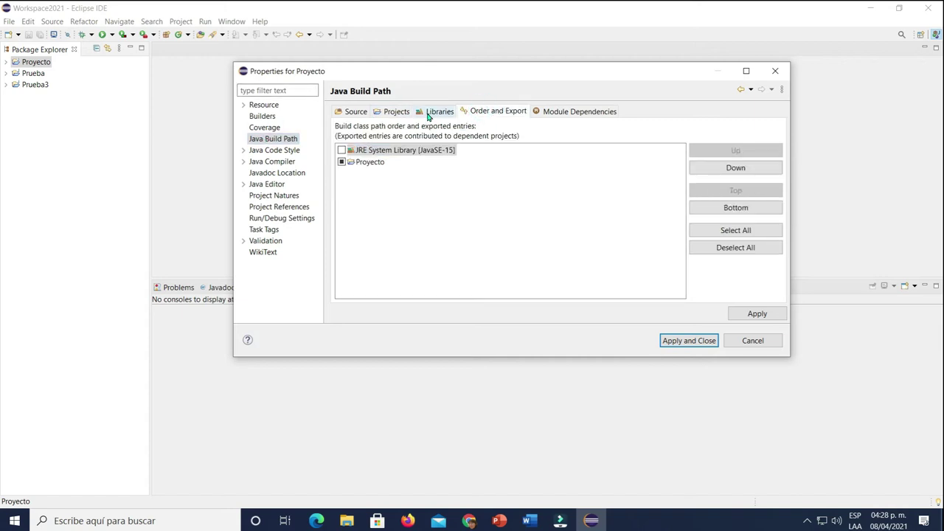
pyautogui.click(431, 111)
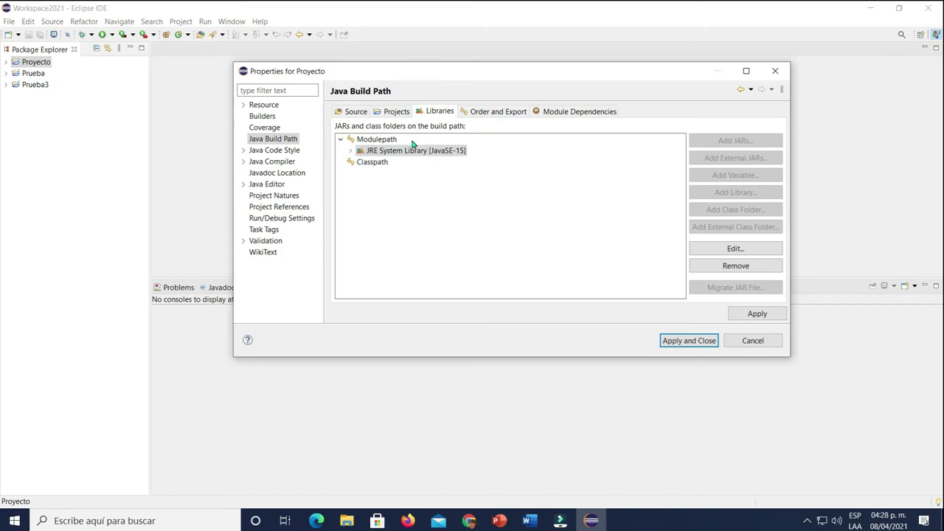
# Open the JRE System Library entry for editing and review the available execution environments and alternate JREs
pyautogui.click(416, 152)
pyautogui.click(707, 251)
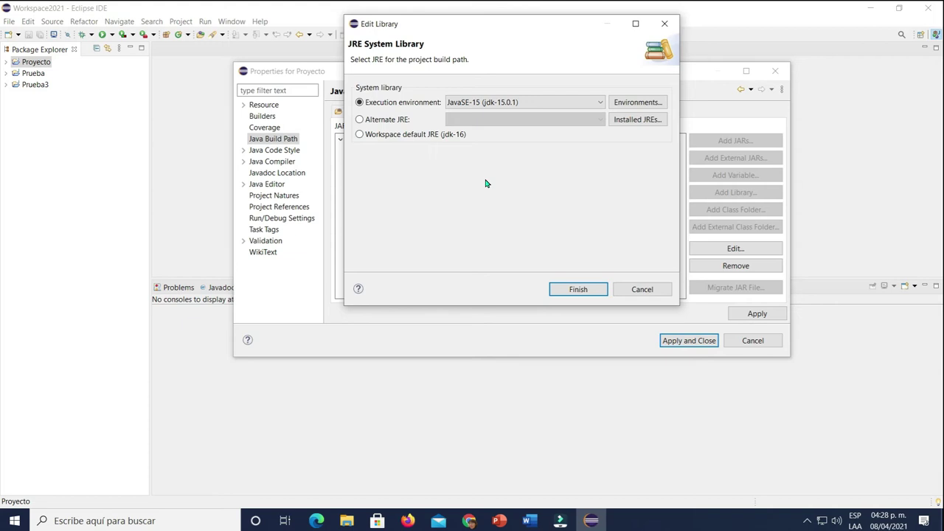
pyautogui.click(599, 102)
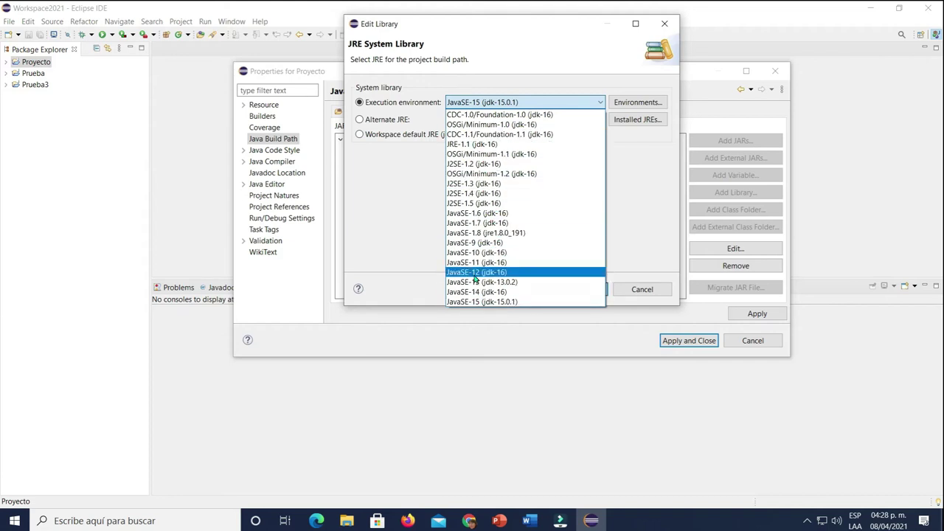
pyautogui.click(391, 224)
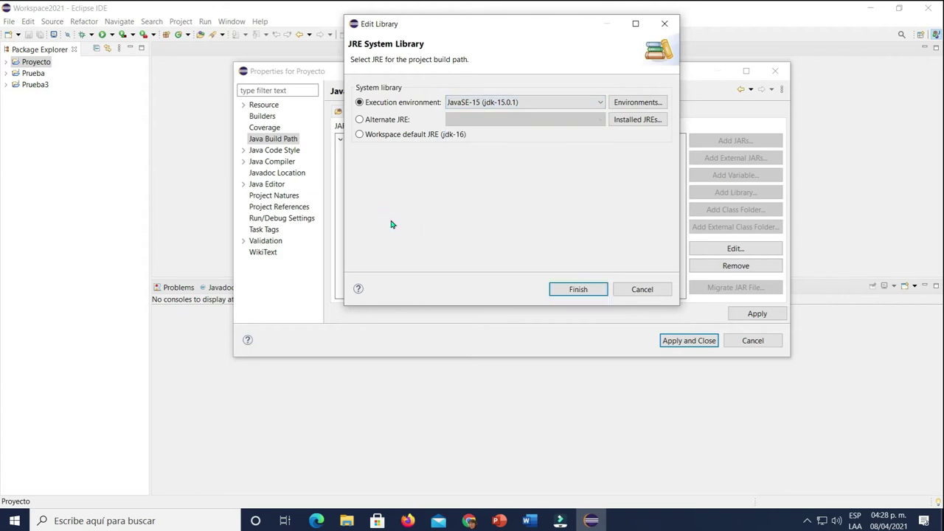
pyautogui.click(359, 119)
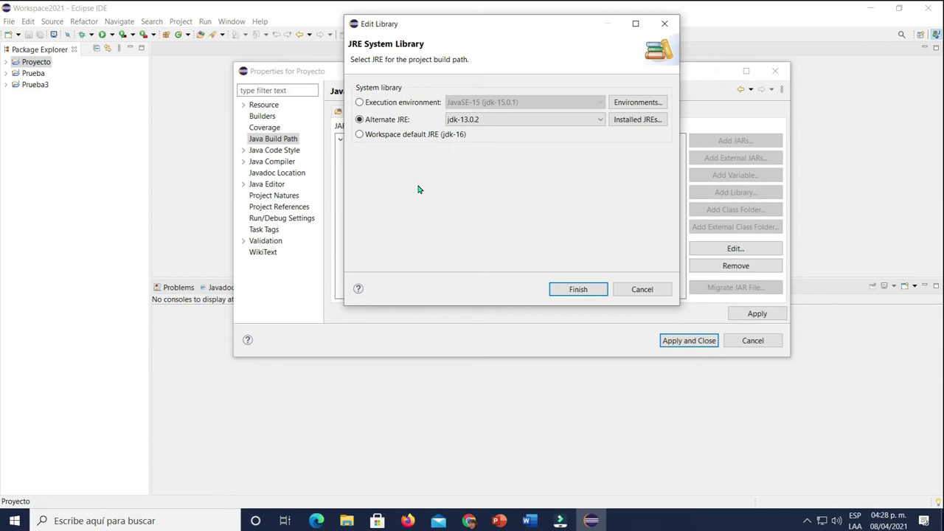
pyautogui.click(600, 121)
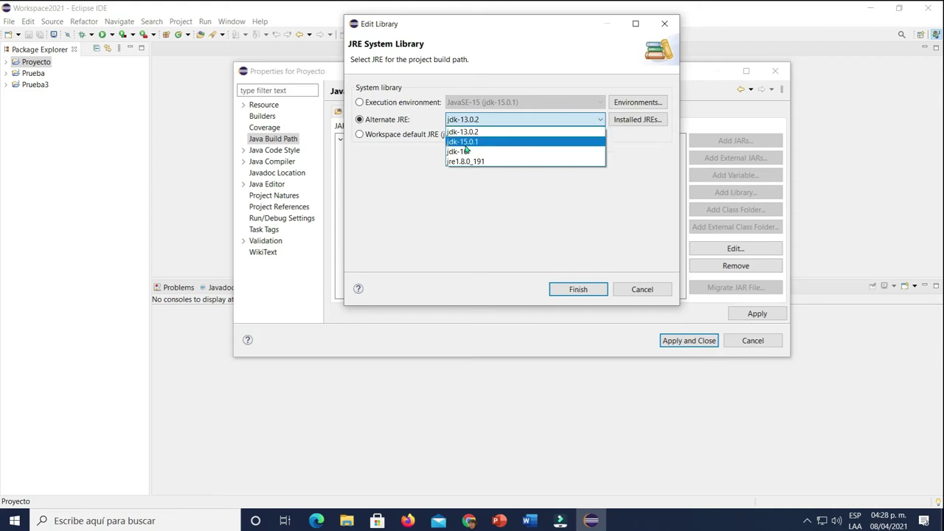
pyautogui.click(395, 210)
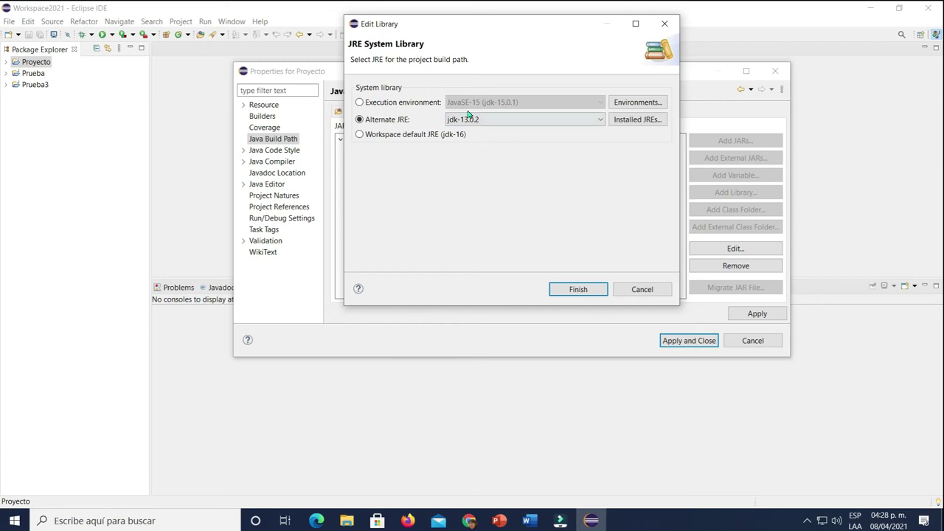
# Review the JREs installed in the workspace, and leave the library and project properties without applying changes
pyautogui.click(639, 119)
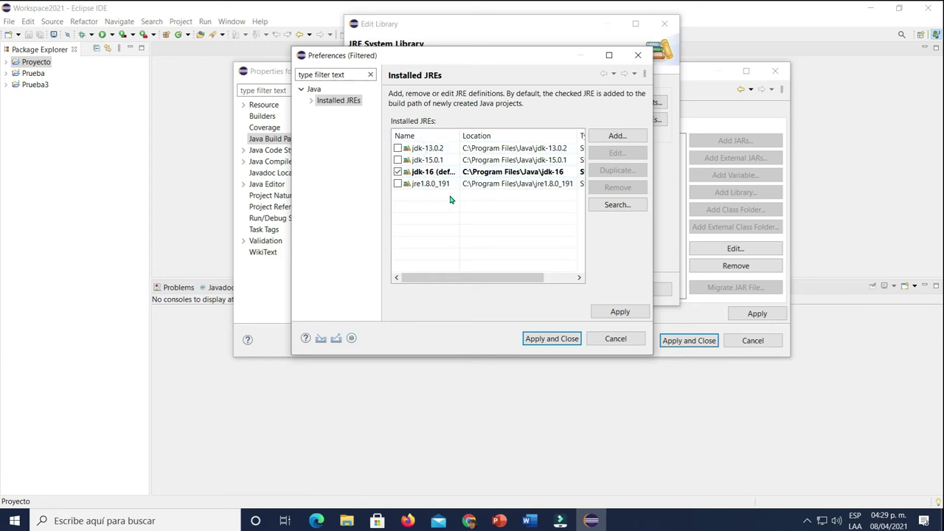
pyautogui.click(616, 339)
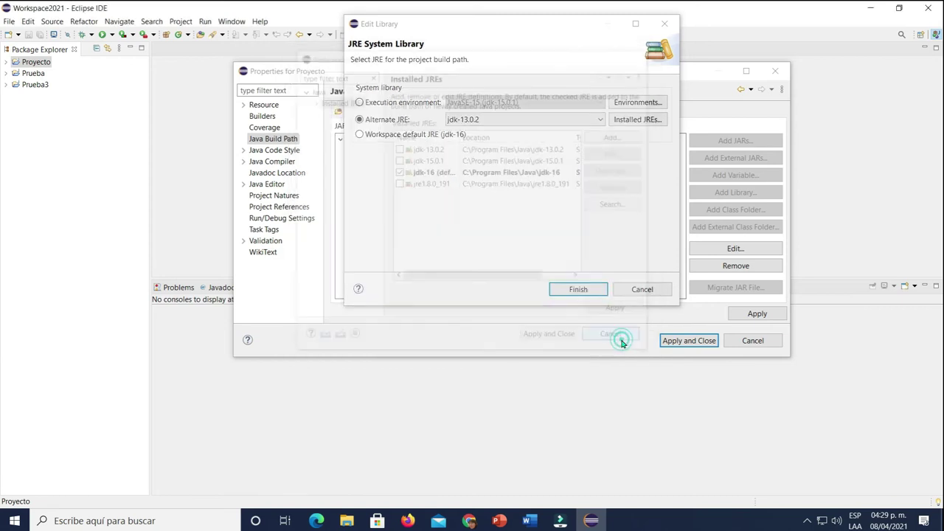
pyautogui.click(642, 290)
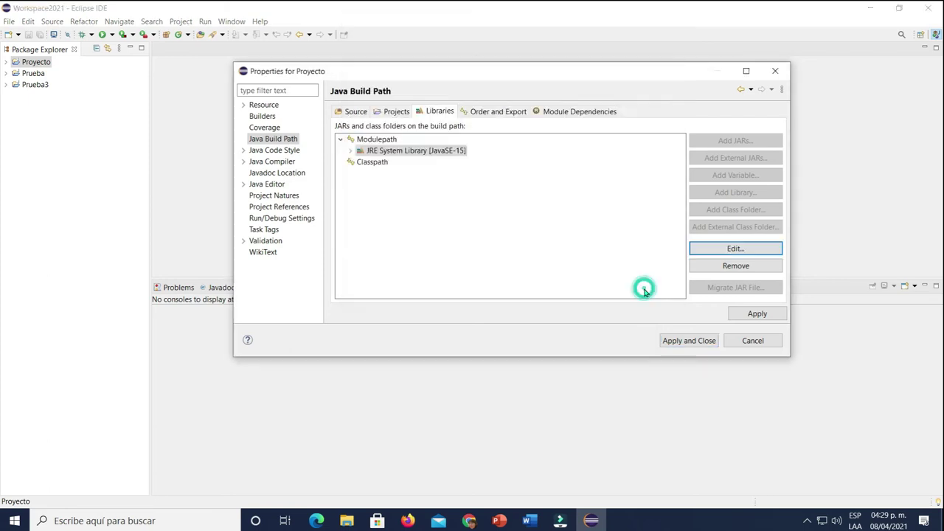
pyautogui.click(755, 338)
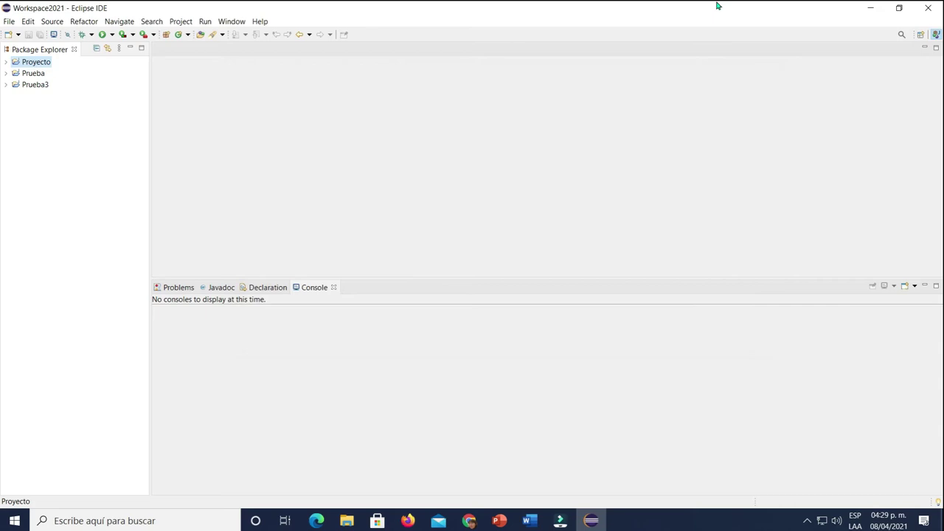
# Minimize the current IDE and launch Eclipse Jee 2018-12 with the eclipse-workspace folder, continuing despite the newer workspace version
pyautogui.click(871, 8)
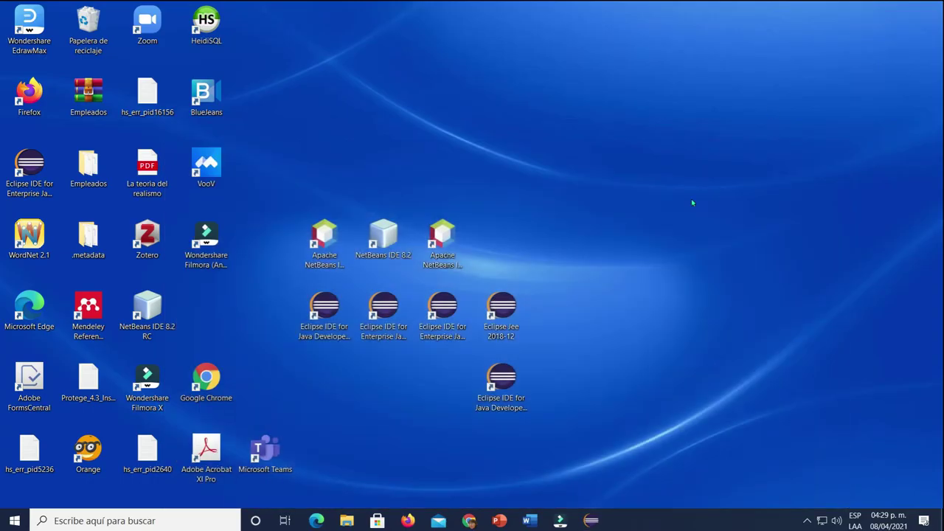
pyautogui.click(508, 310)
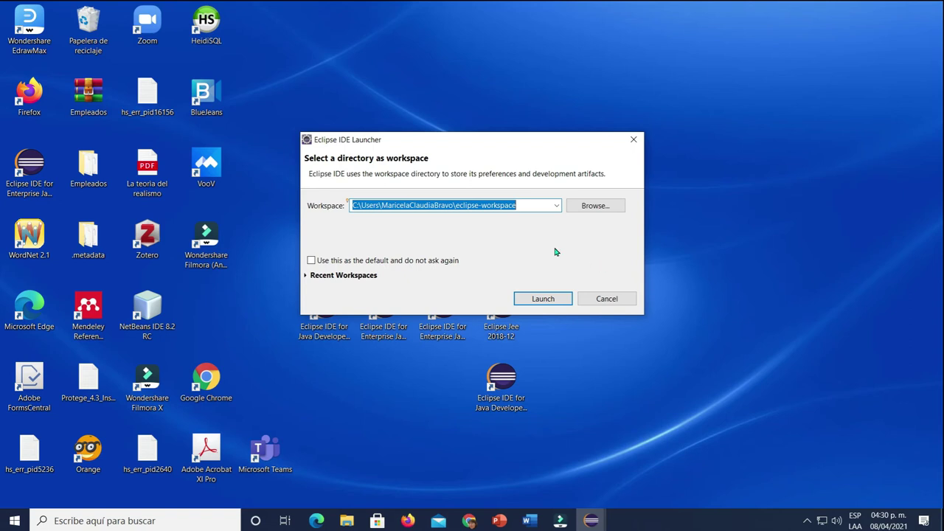
pyautogui.click(549, 299)
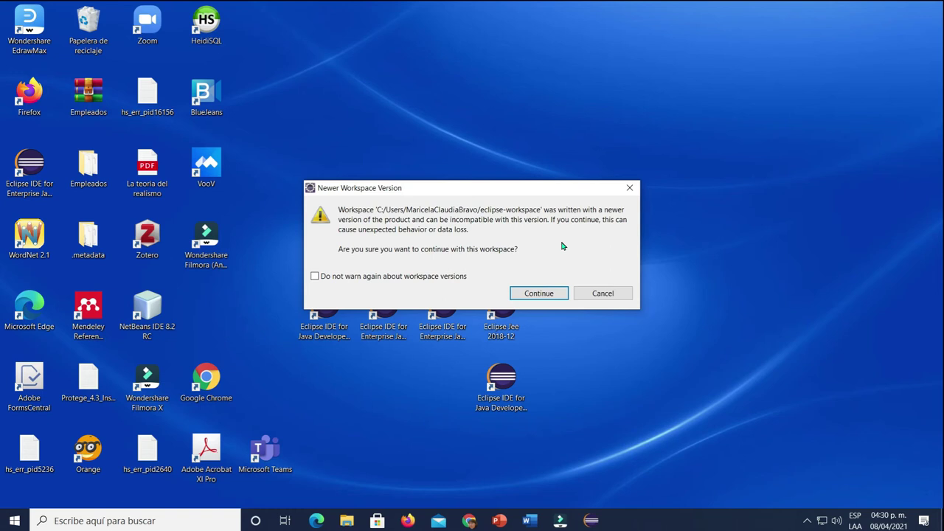
pyautogui.click(538, 292)
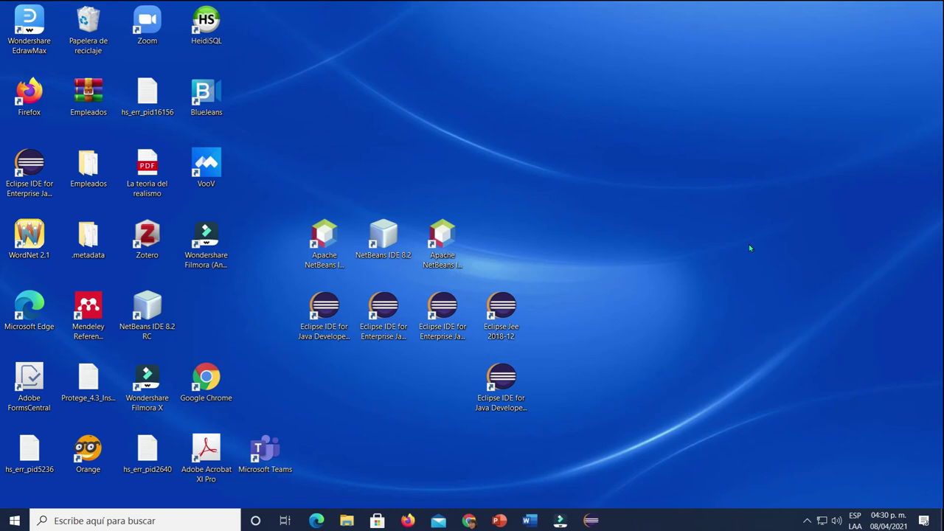
pyautogui.doubleClick(502, 306)
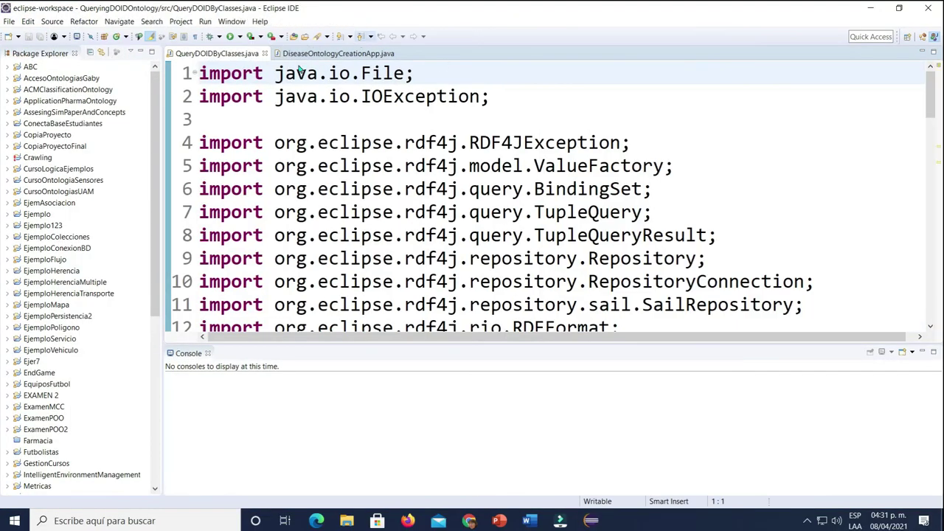
# Close the editors QueryDOIDByClasses.java and DiseaseOntologyCreationApp.java, and look through the project list
pyautogui.click(266, 56)
pyautogui.click(265, 56)
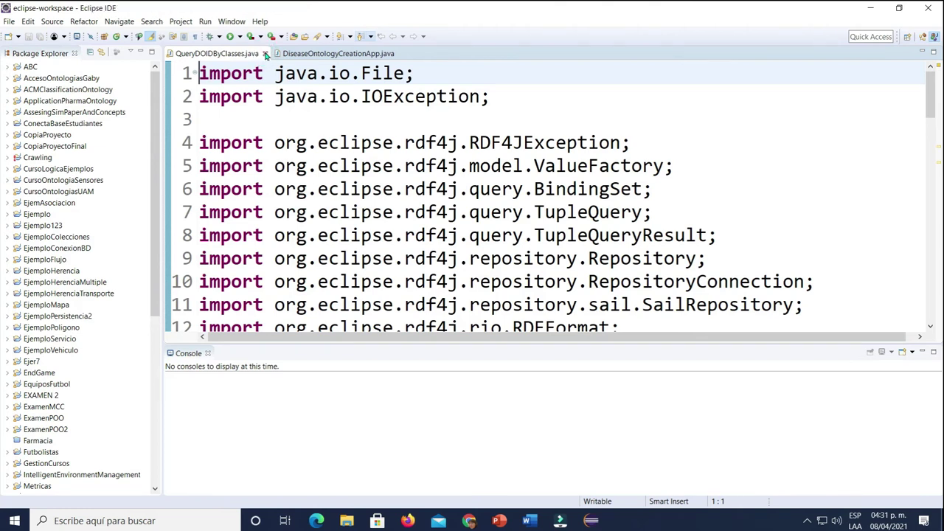
pyautogui.click(266, 56)
pyautogui.click(293, 54)
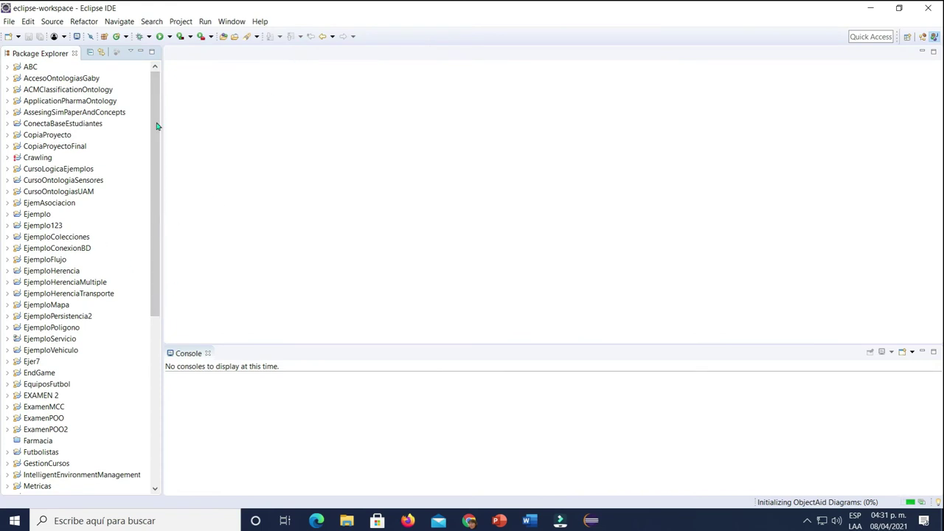
pyautogui.scroll(-9, 84, 247)
pyautogui.scroll(9, 83, 277)
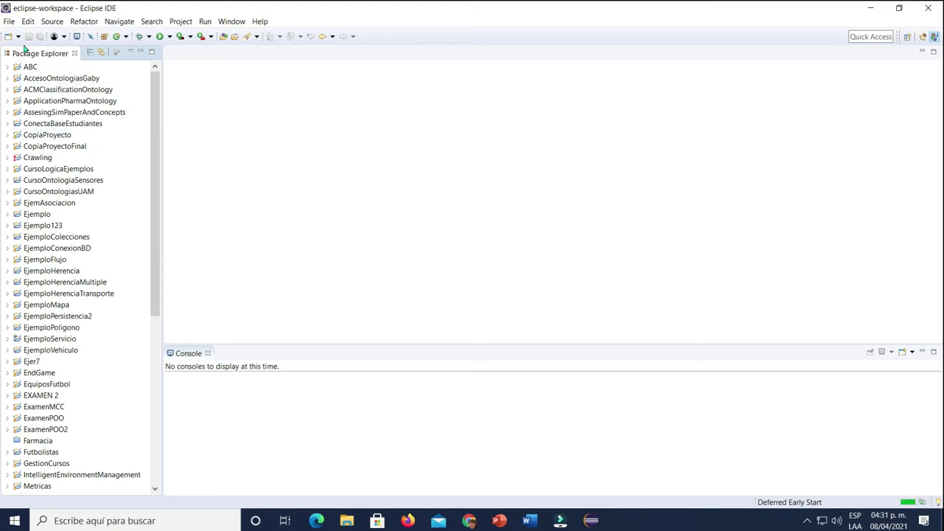
# Create a Java project named ProyectoDeEjemplo with the JRE-1.1 execution environment and separate source and class folders, and locate it in the project tree
pyautogui.click(9, 22)
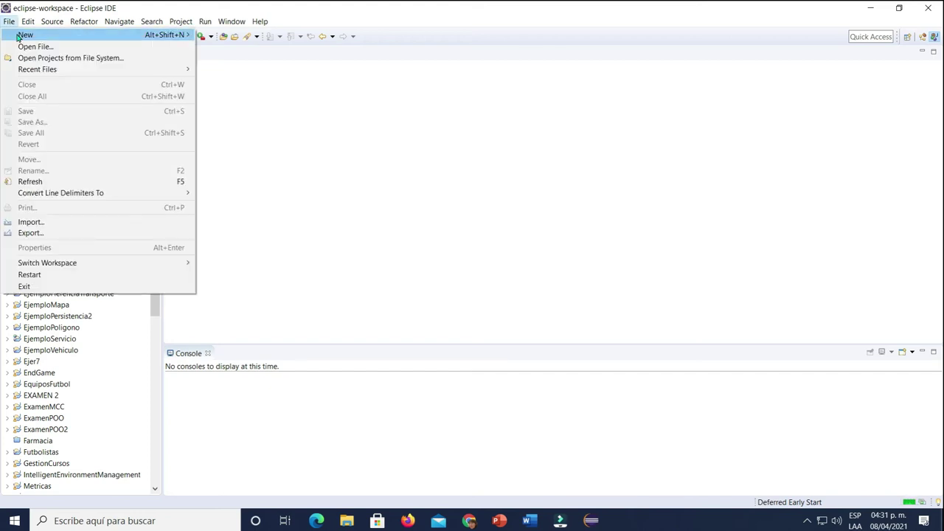
pyautogui.moveTo(21, 36)
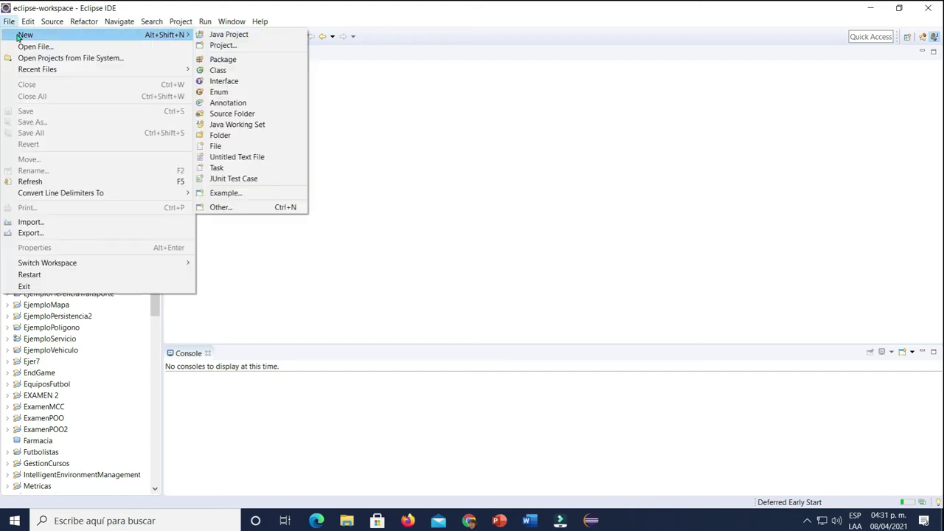
pyautogui.click(230, 35)
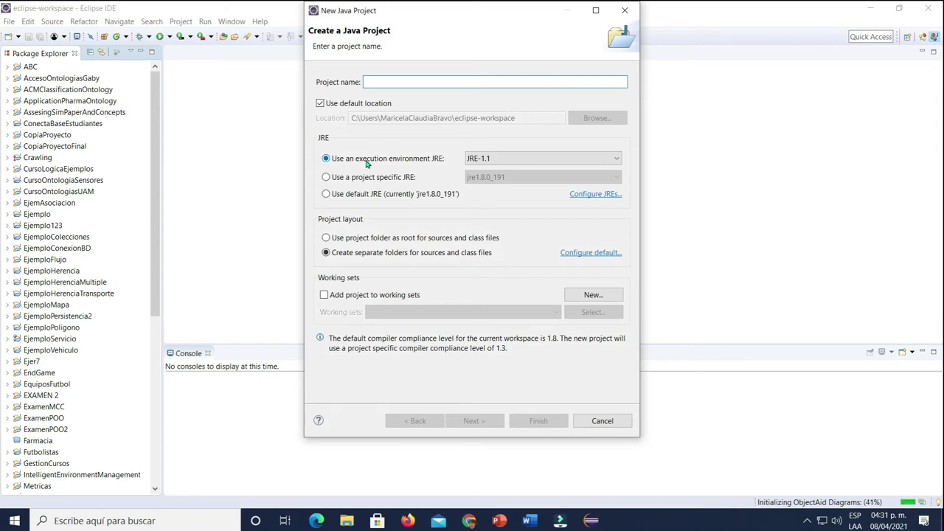
pyautogui.write('Proyect')
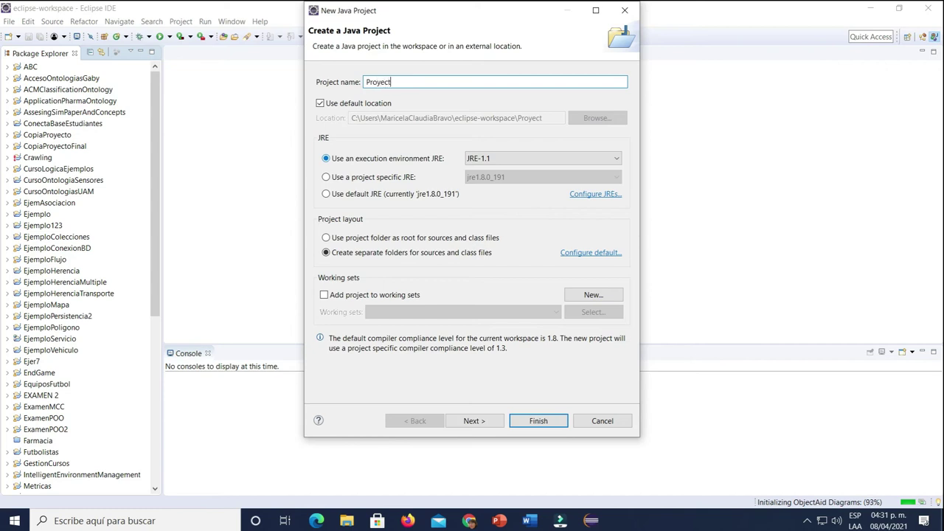
pyautogui.write('oDeEjemplo')
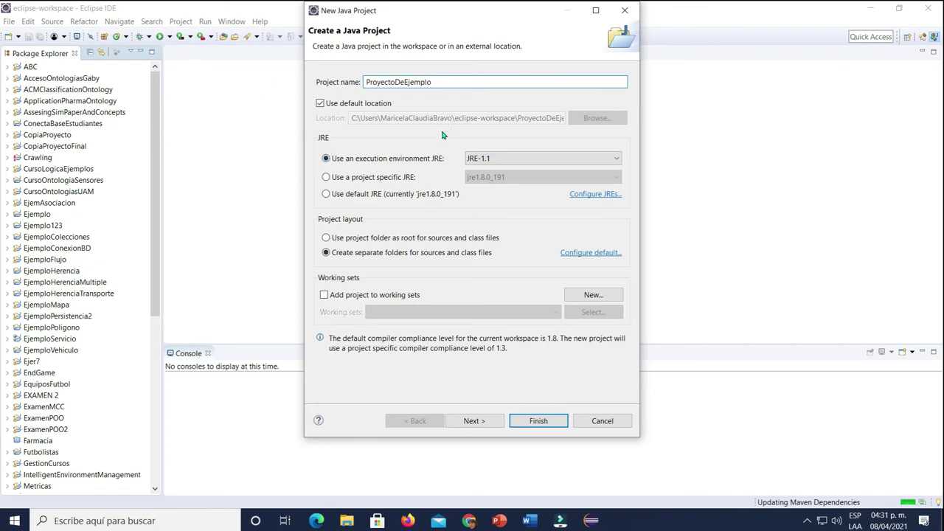
pyautogui.click(515, 158)
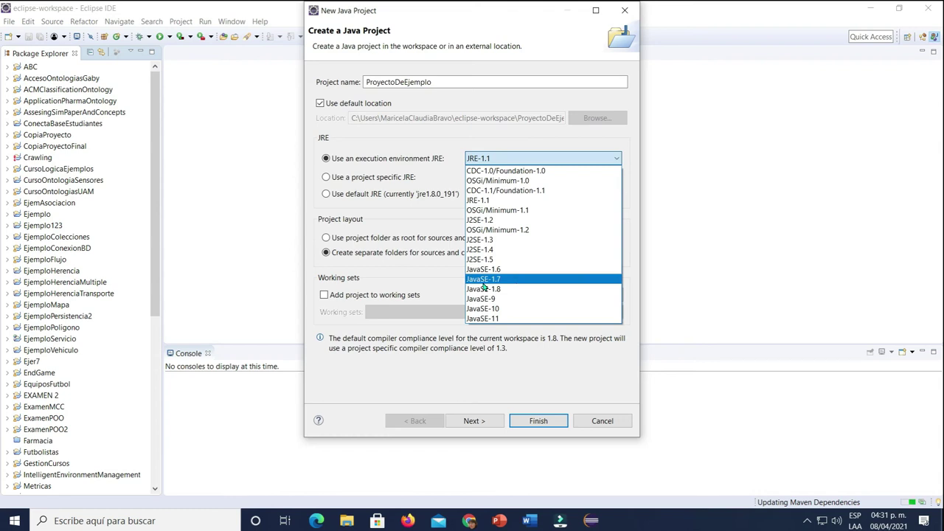
pyautogui.click(427, 148)
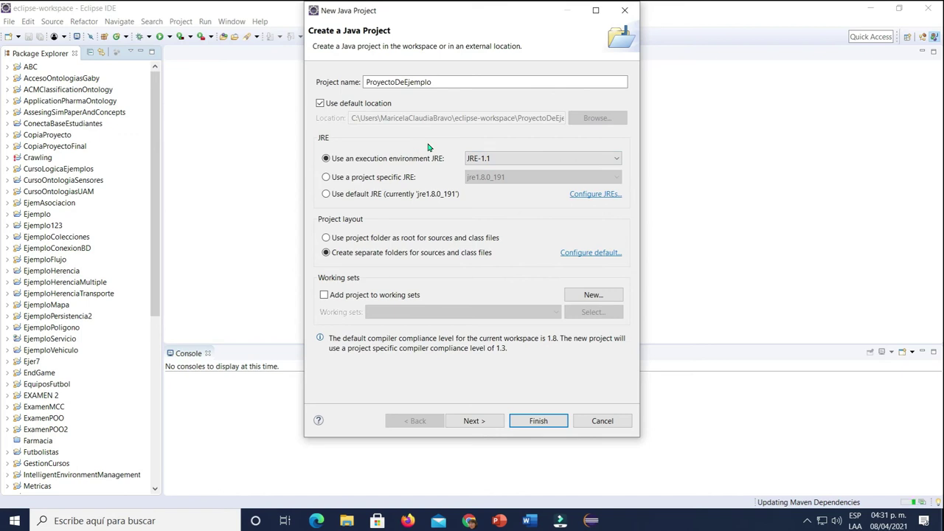
pyautogui.click(326, 178)
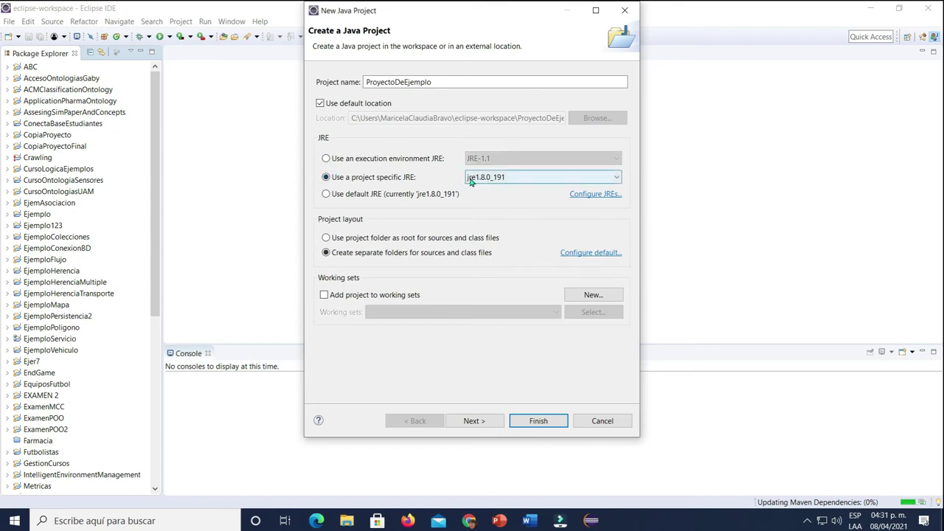
pyautogui.click(326, 158)
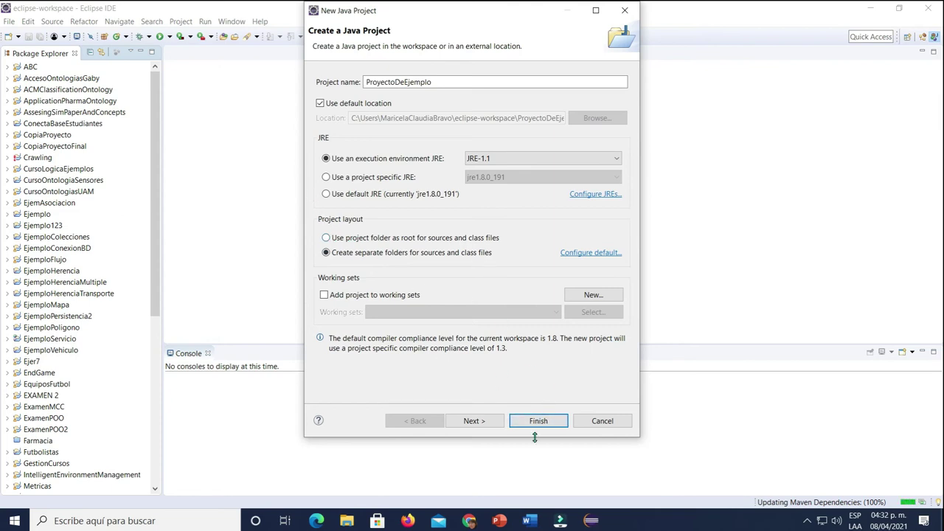
pyautogui.click(535, 421)
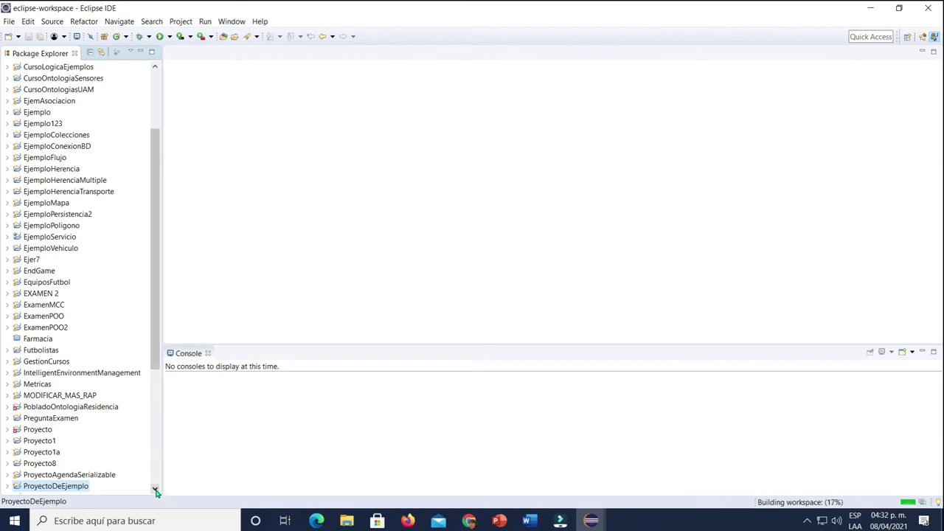
pyautogui.scroll(-6, 156, 491)
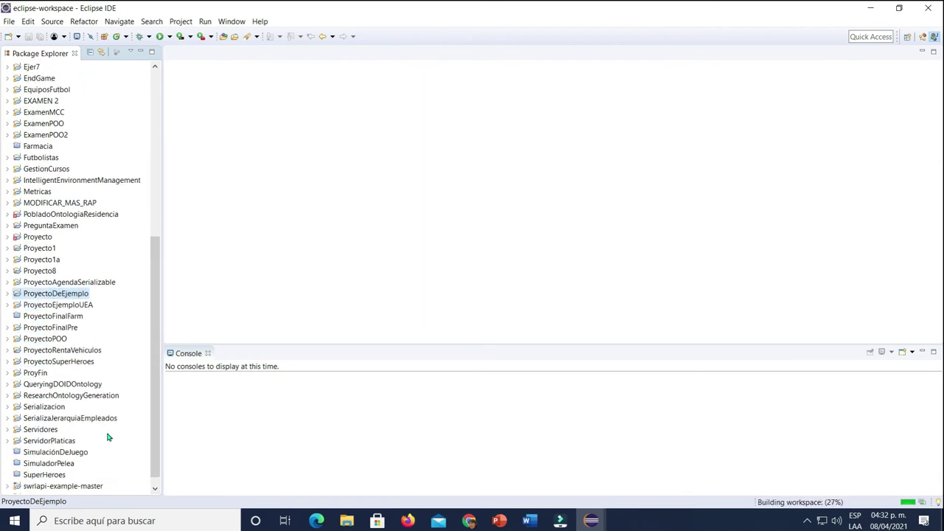
# Expand ProyectoDeEjemplo in the project tree and inspect its src folder and JRE System Library
pyautogui.click(8, 294)
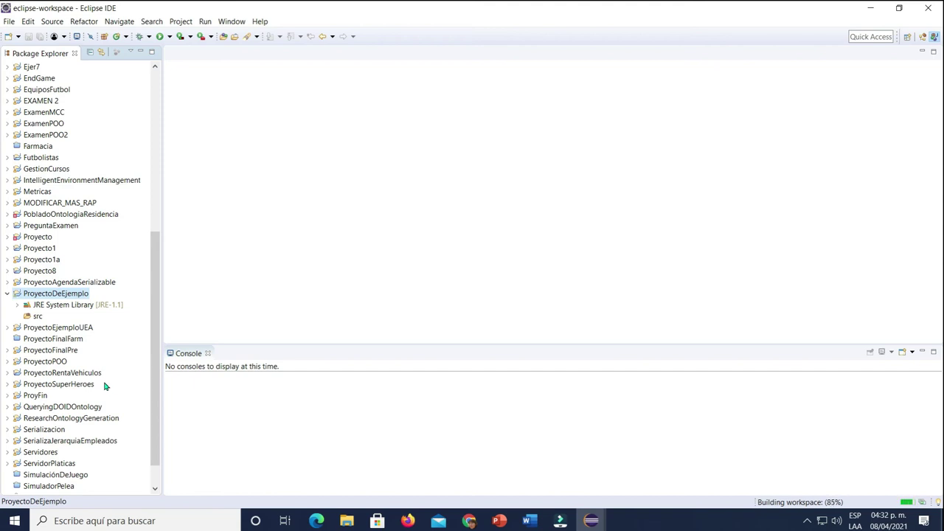
pyautogui.click(33, 318)
pyautogui.click(73, 294)
pyautogui.click(74, 305)
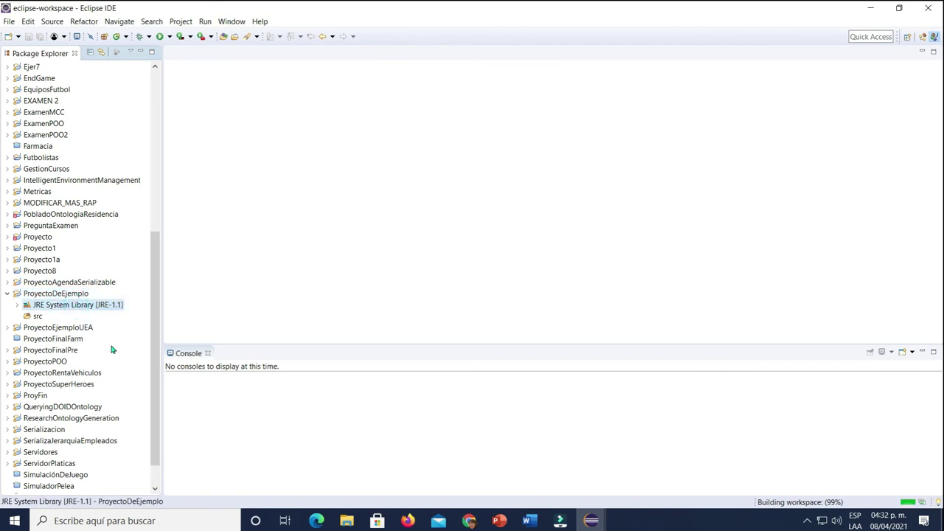
pyautogui.scroll(-1, 112, 351)
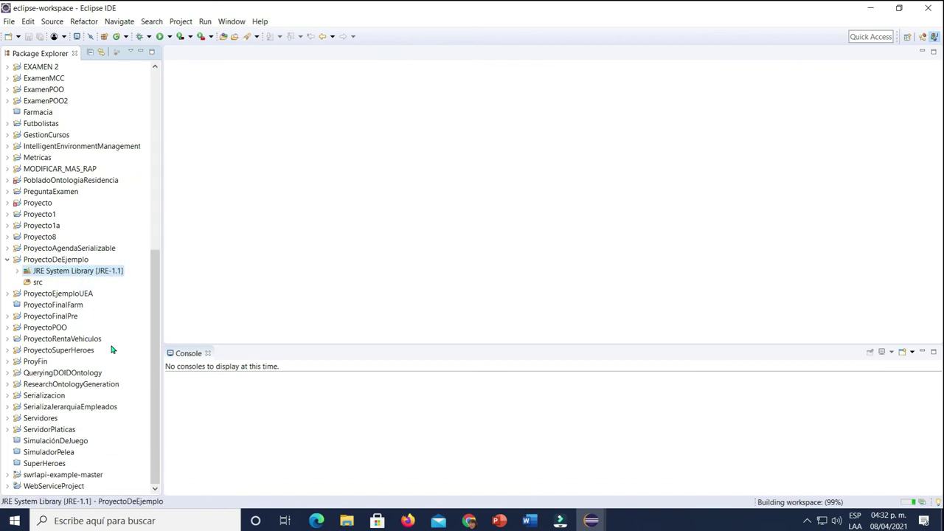
# Open ProyectoDeEjemplo's build-path libraries, edit its JRE System Library entry, and bring up the list of installed JREs
pyautogui.click(56, 260)
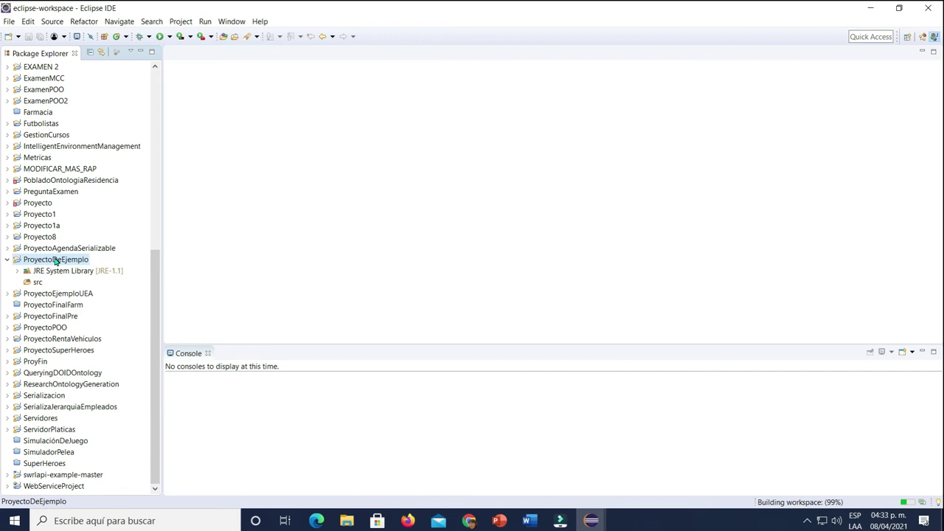
pyautogui.rightClick(47, 268)
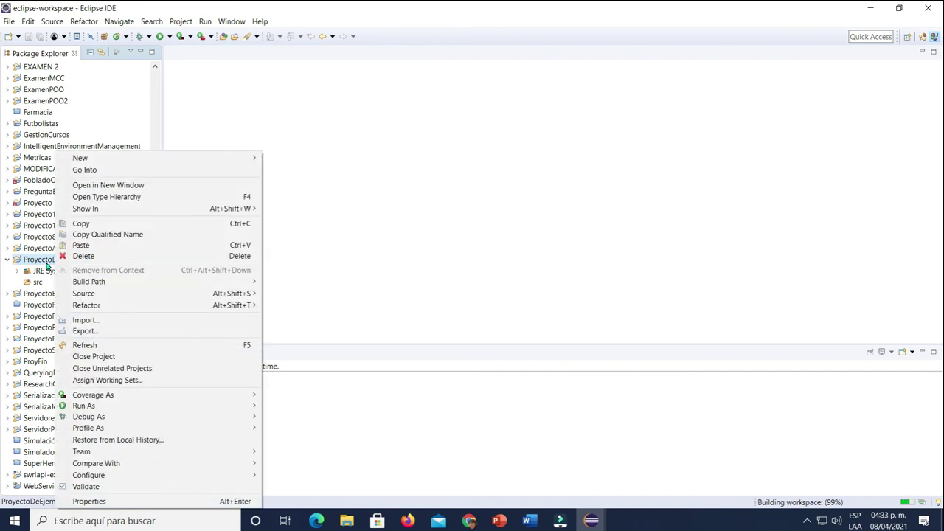
pyautogui.click(93, 502)
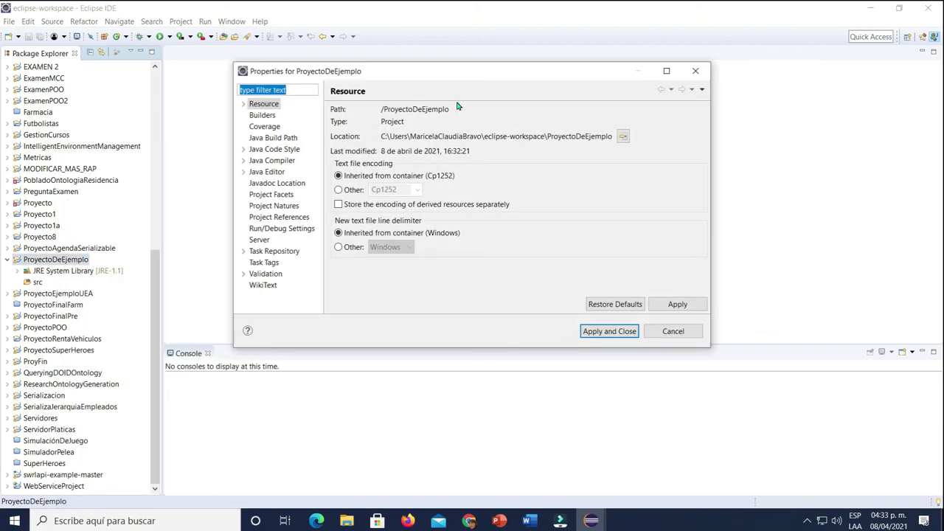
pyautogui.click(283, 138)
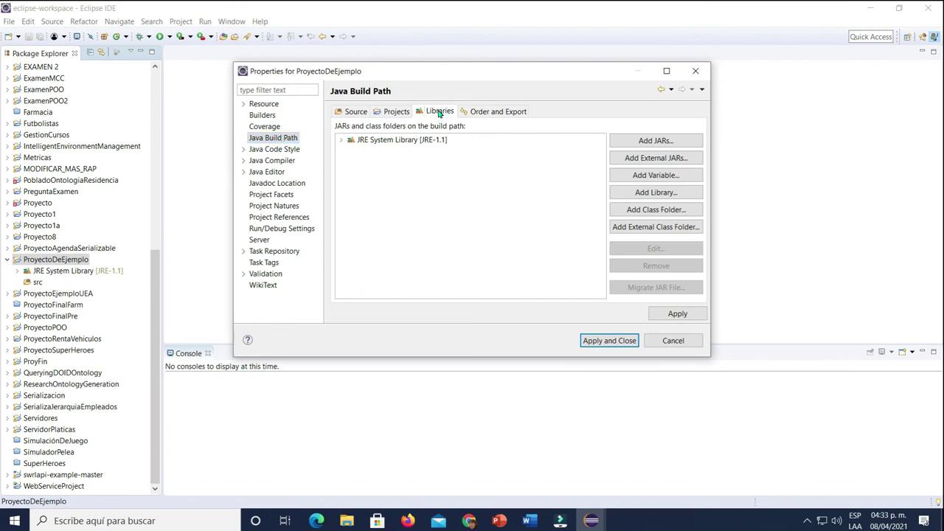
pyautogui.click(401, 140)
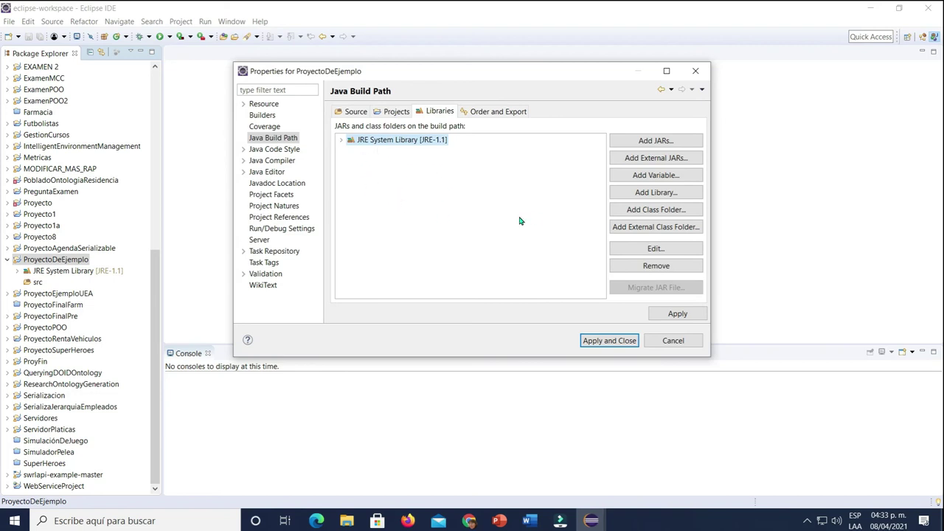
pyautogui.click(649, 250)
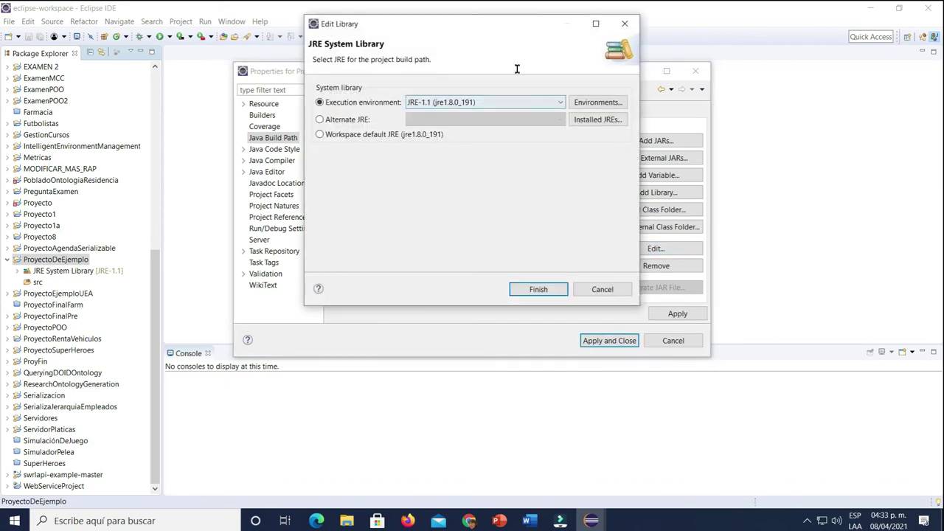
pyautogui.click(598, 119)
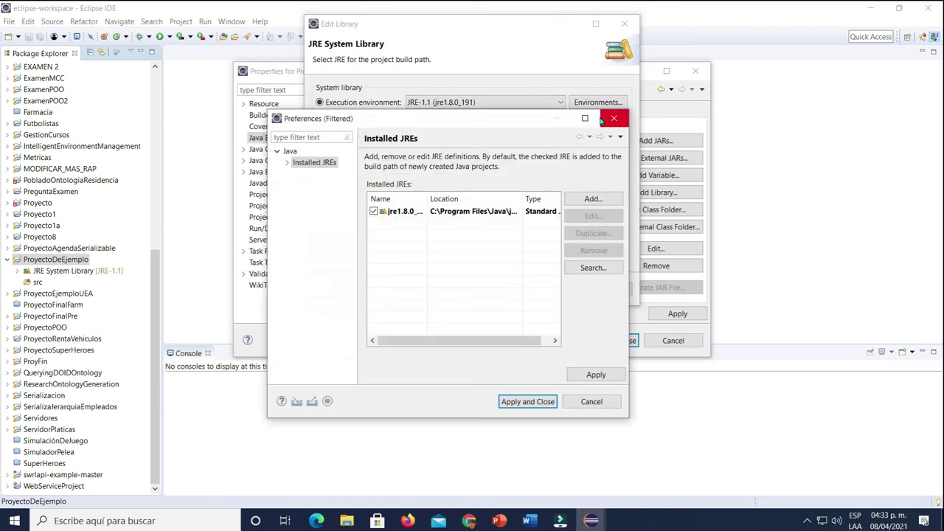
pyautogui.moveTo(526, 118); pyautogui.dragTo(530, 84)
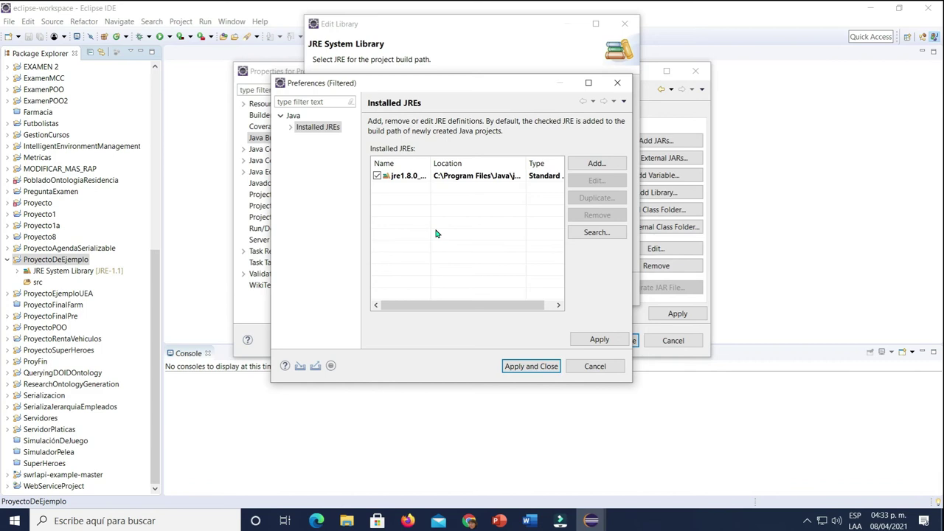
# Add a Standard VM to the installed JREs using the folder C:\Program Files\Java\jdk-13.0.2 as its home
pyautogui.click(599, 164)
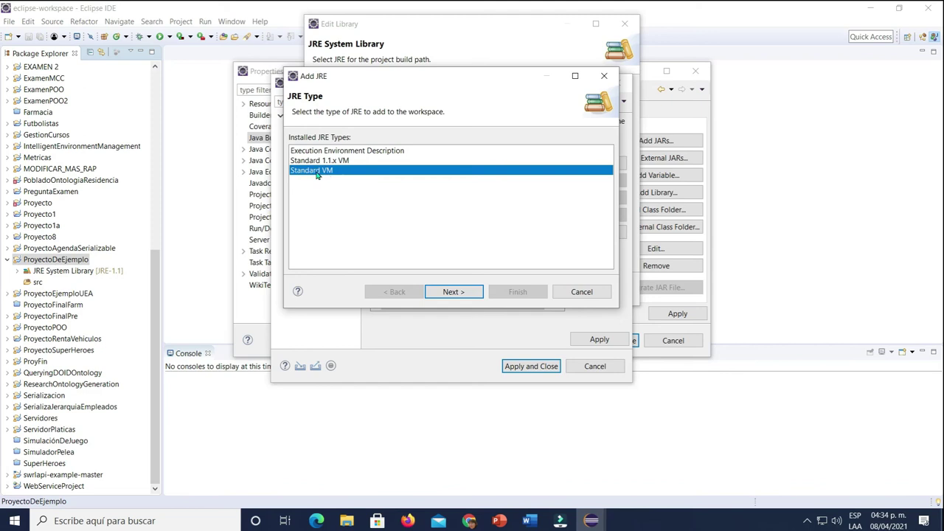
pyautogui.click(462, 293)
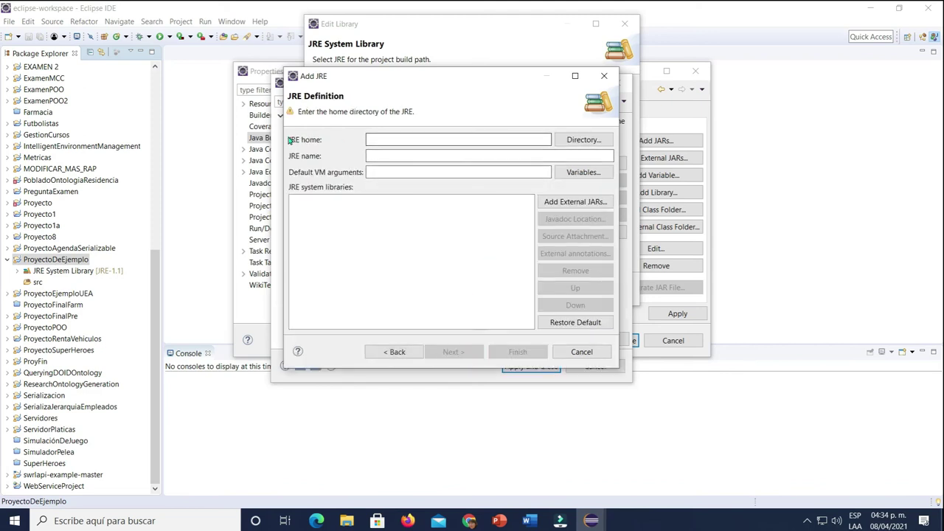
pyautogui.click(583, 140)
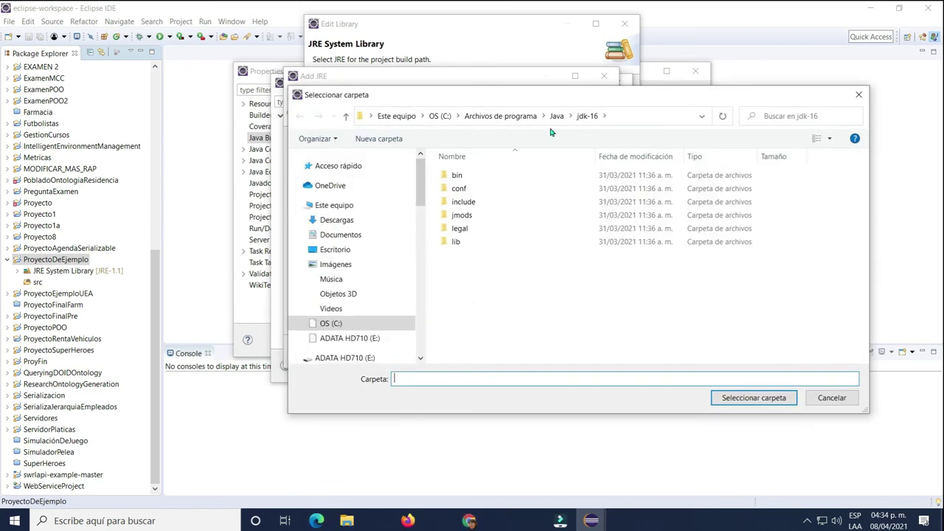
pyautogui.click(556, 115)
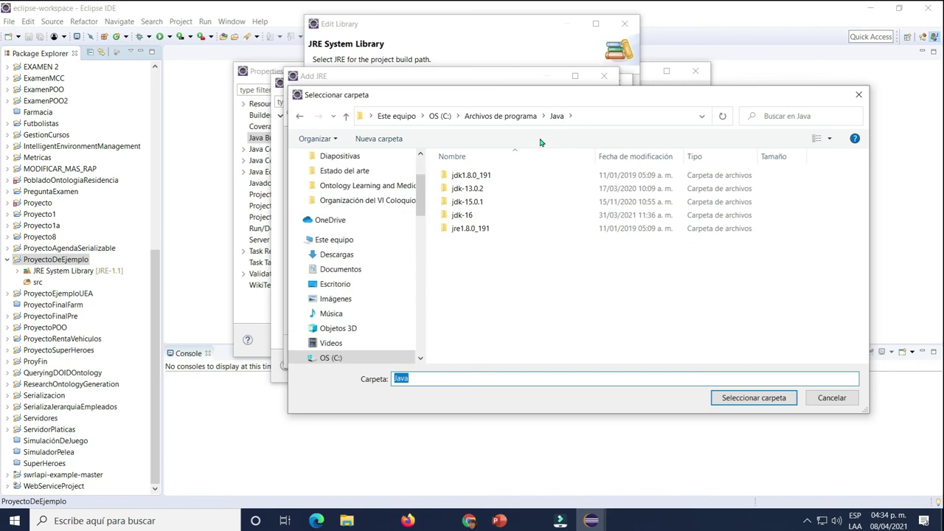
pyautogui.click(474, 190)
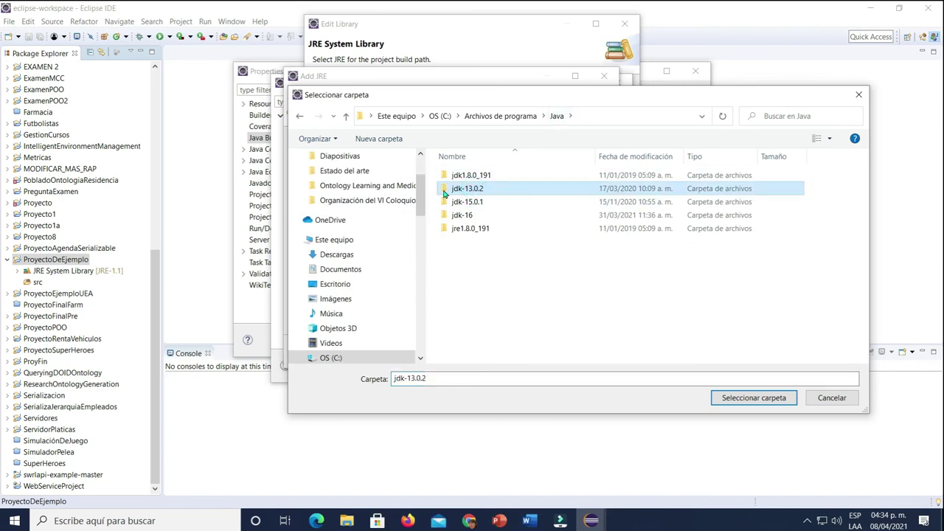
pyautogui.click(754, 397)
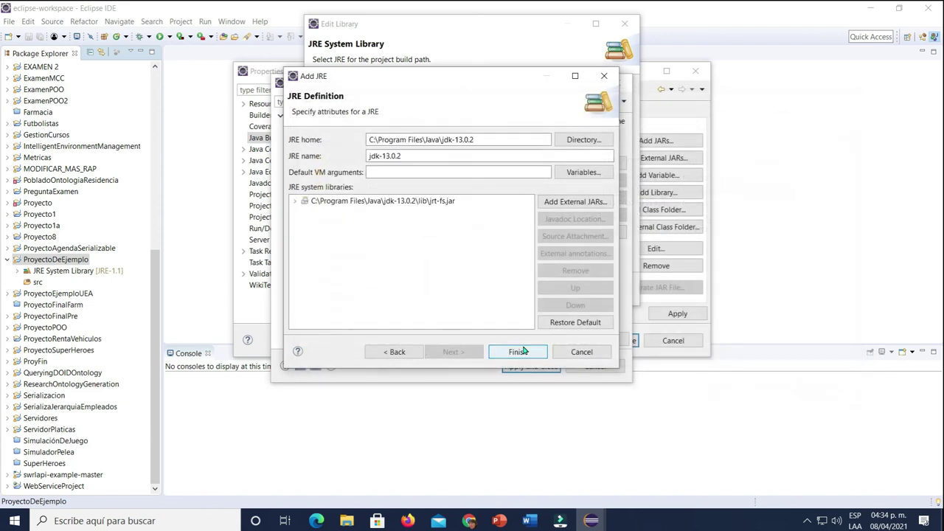
pyautogui.click(519, 352)
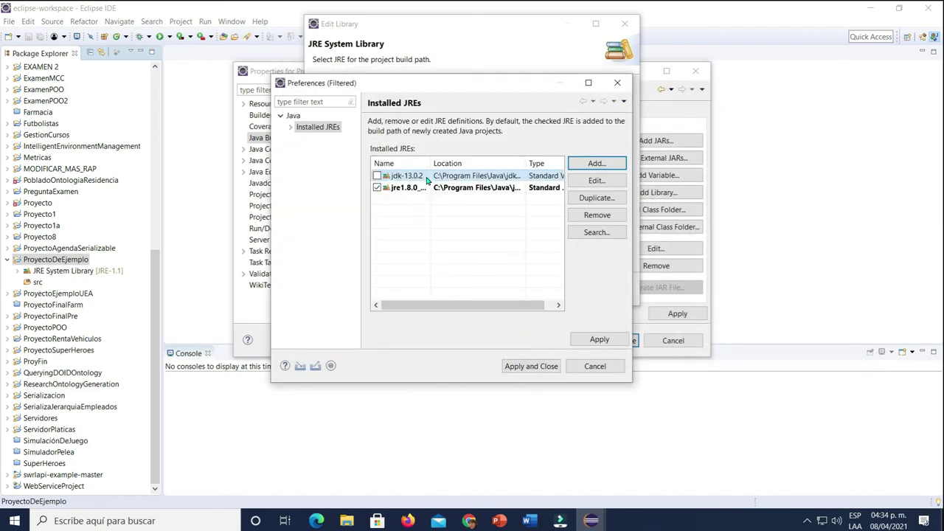
# Add another Standard VM to the installed JREs, with C:\Program Files\Java\jdk-15.0.1 as its home directory
pyautogui.click(591, 163)
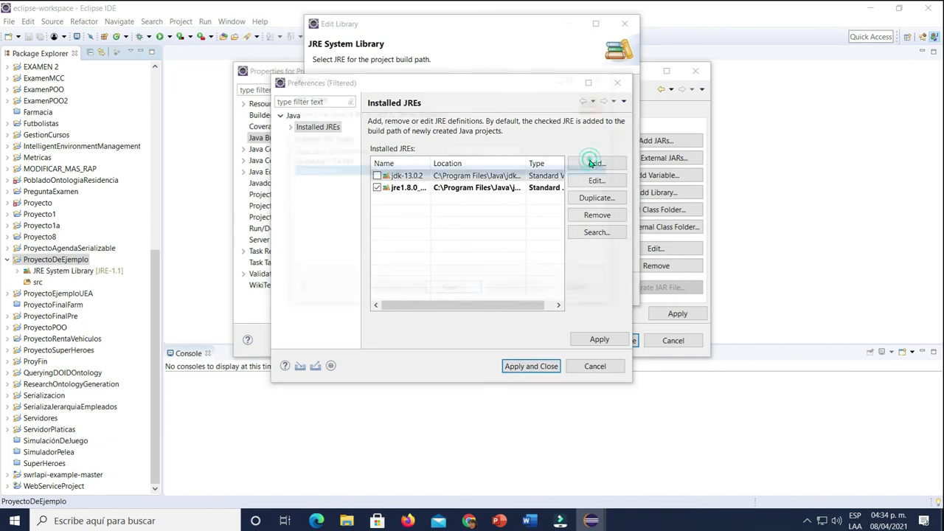
pyautogui.click(451, 292)
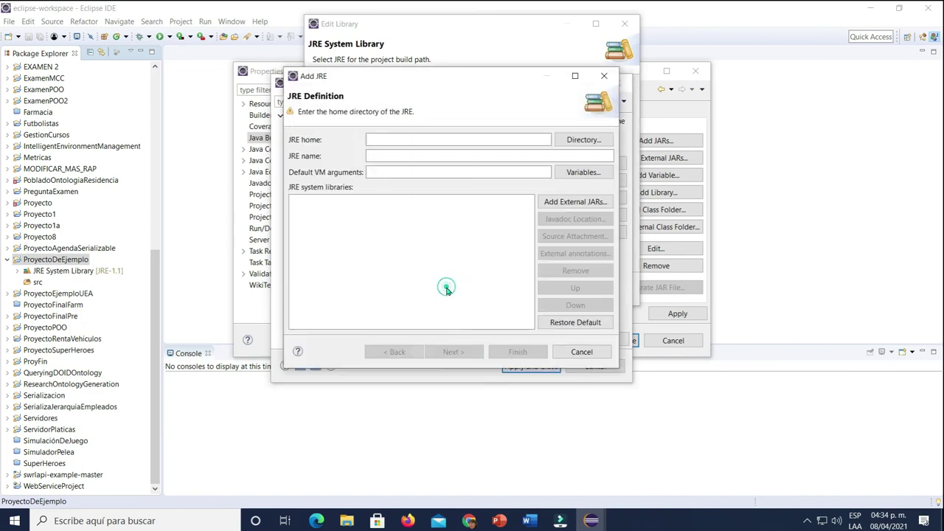
pyautogui.click(582, 139)
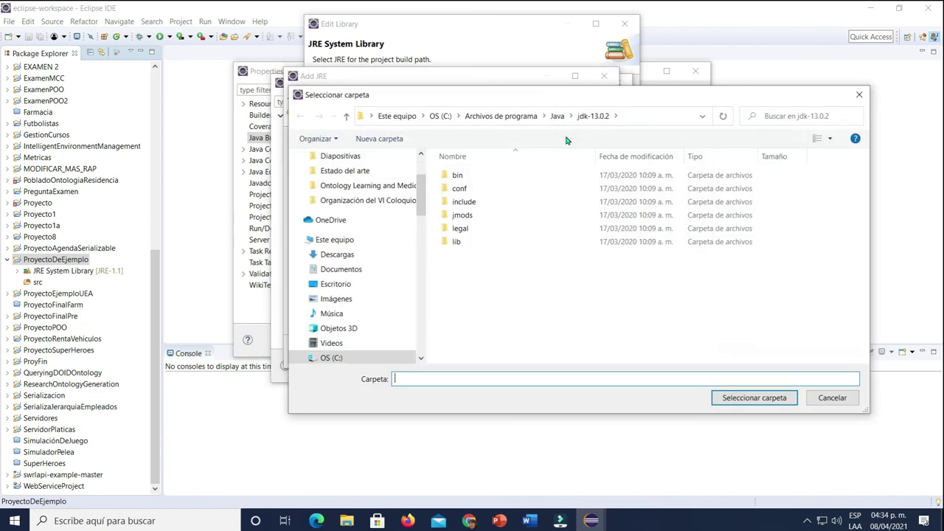
pyautogui.click(556, 116)
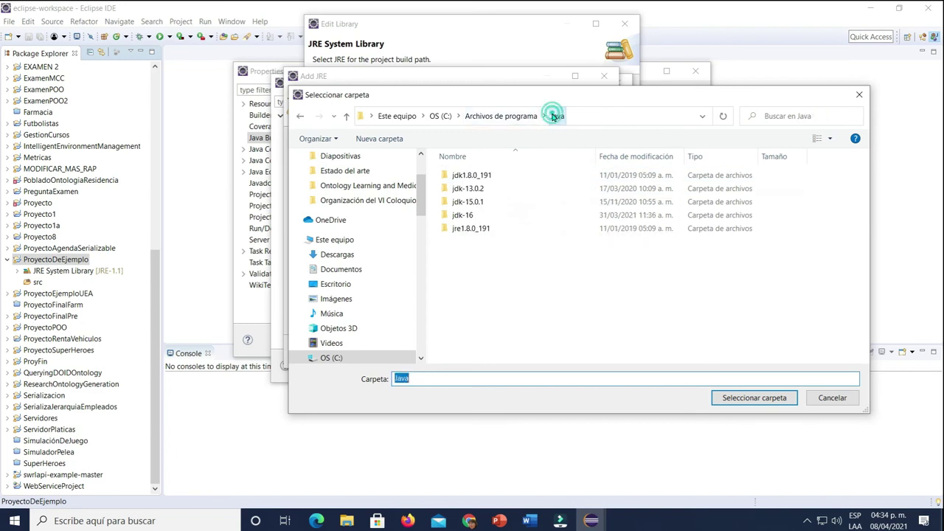
pyautogui.click(472, 203)
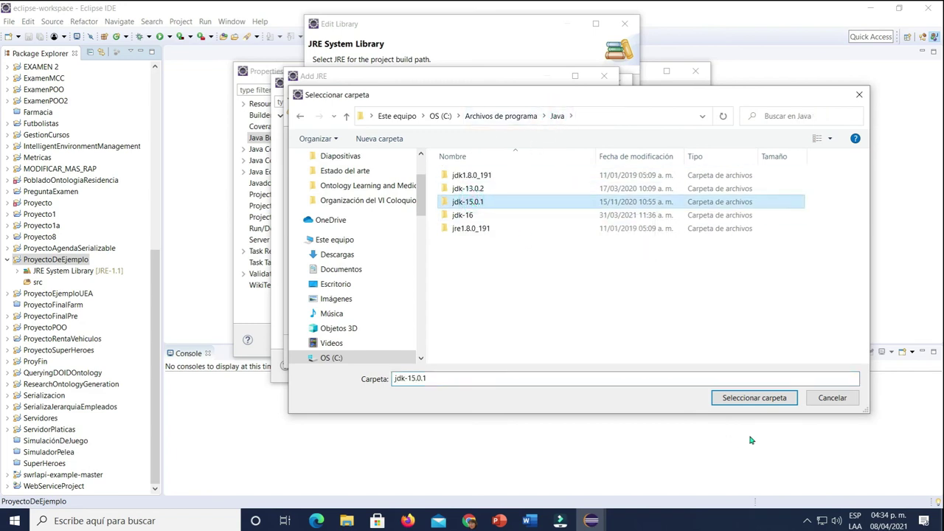
pyautogui.click(754, 398)
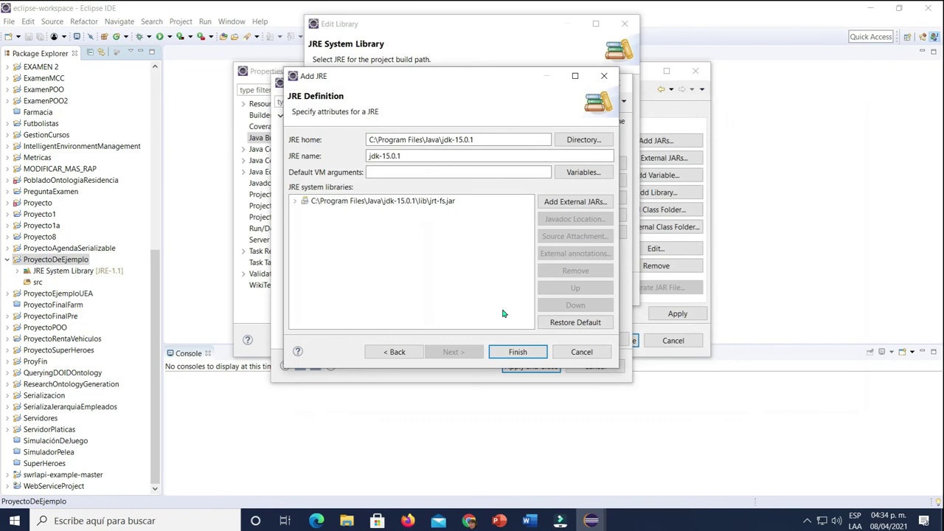
pyautogui.click(518, 352)
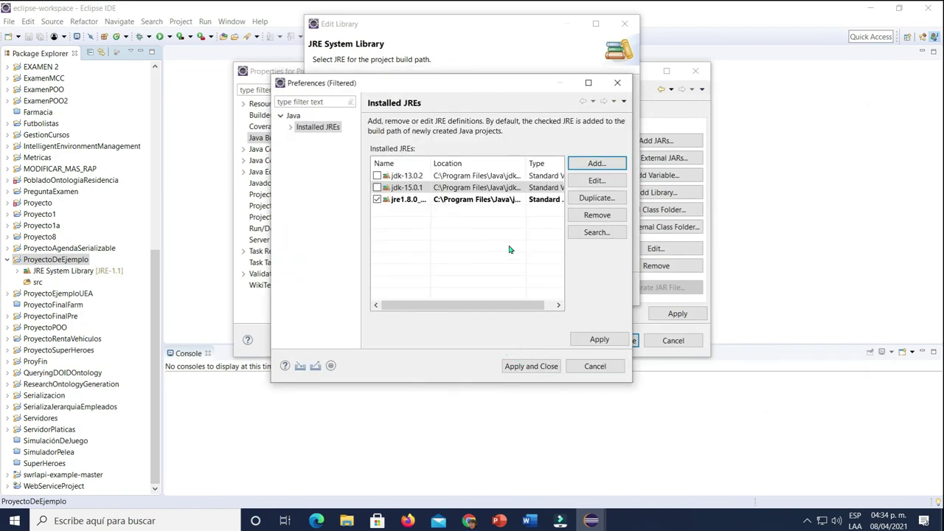
# Add a Standard VM for C:\Program Files\Java\jdk-16 to the installed JREs
pyautogui.click(594, 163)
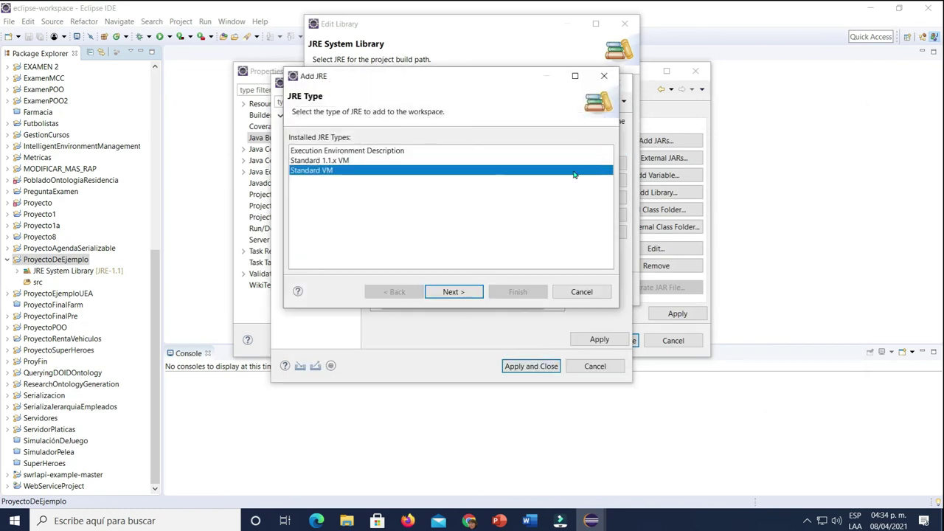
pyautogui.click(456, 290)
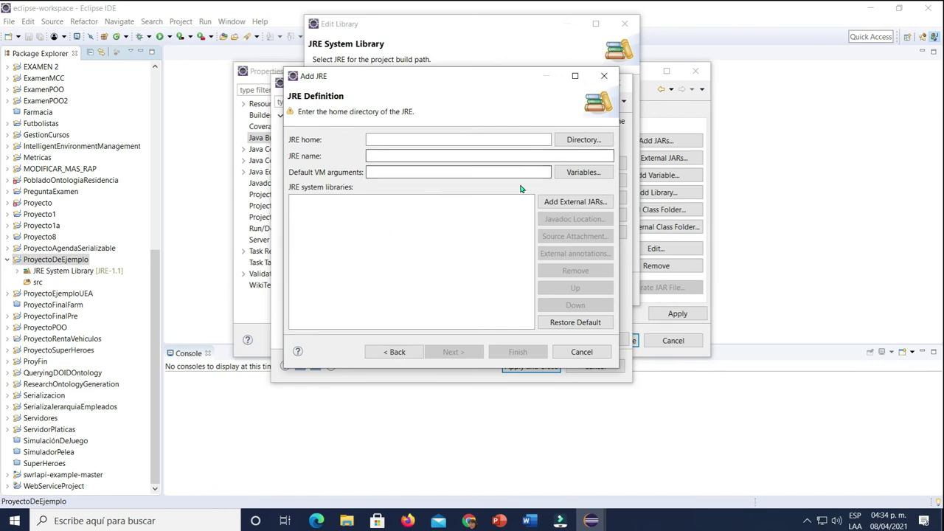
pyautogui.click(583, 141)
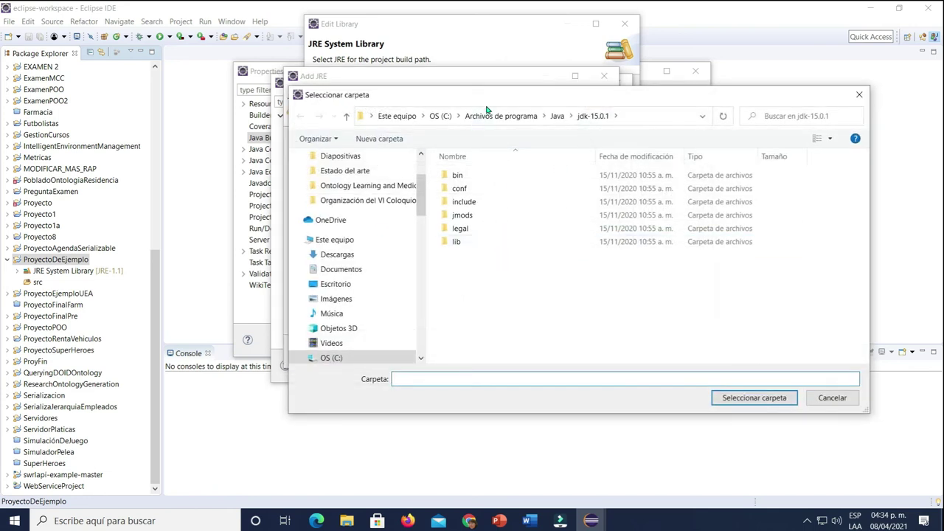
pyautogui.click(557, 116)
pyautogui.click(462, 215)
pyautogui.click(751, 398)
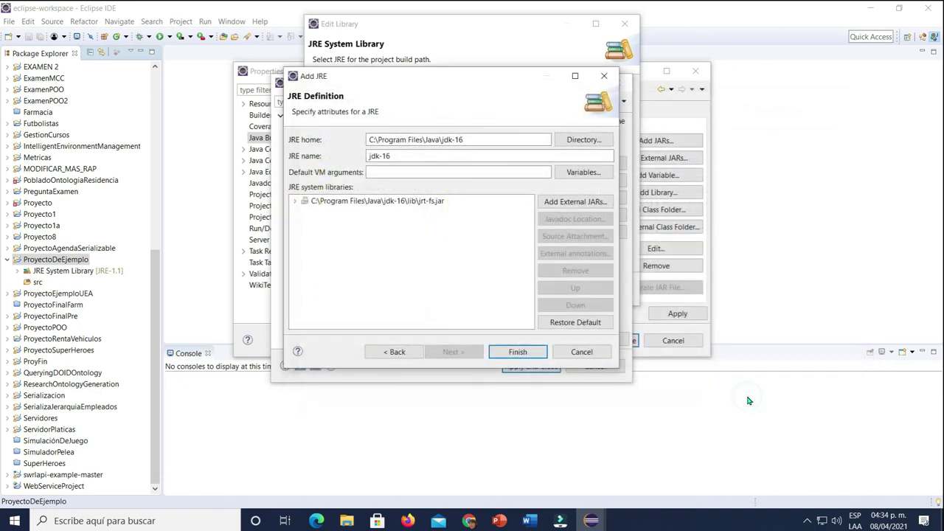
pyautogui.click(520, 354)
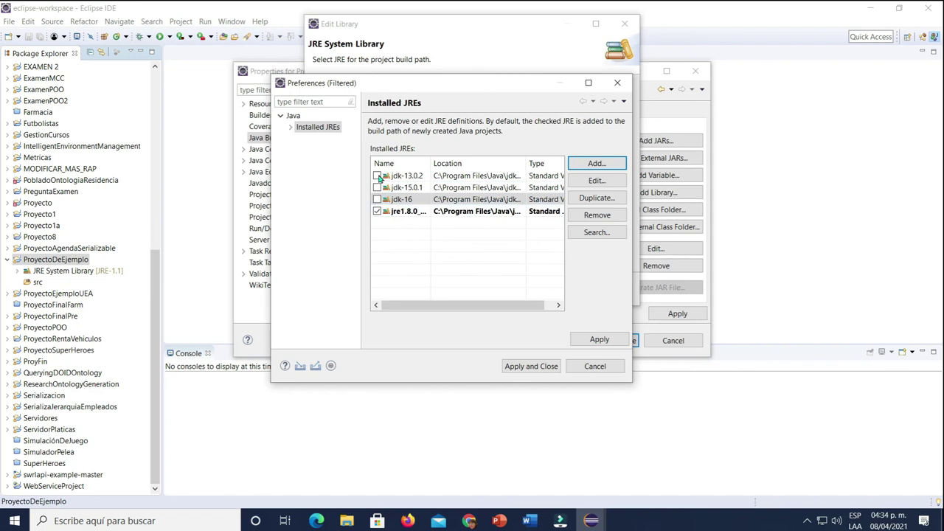
# Make jdk-13.0.2 the default installed JRE, and set ProyectoDeEjemplo's JRE System Library to the alternate JRE jdk-13.0.2
pyautogui.click(377, 176)
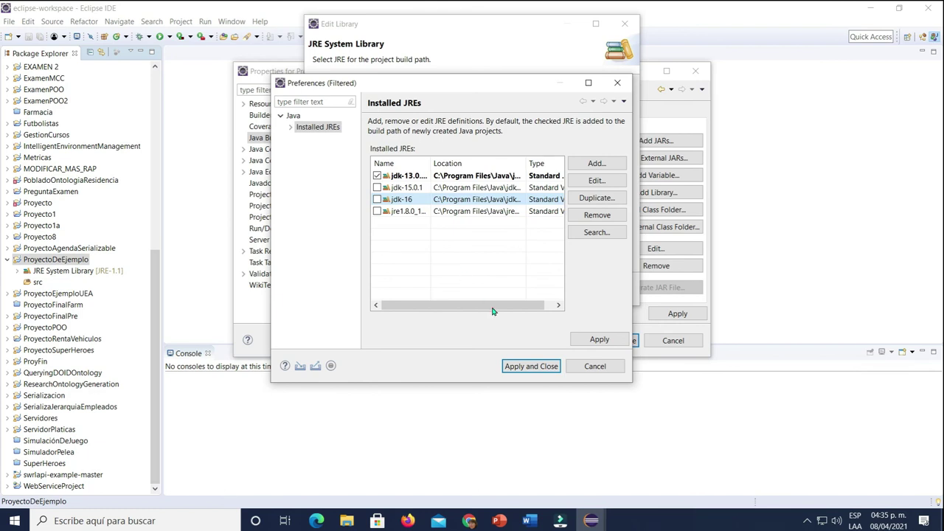
pyautogui.click(534, 366)
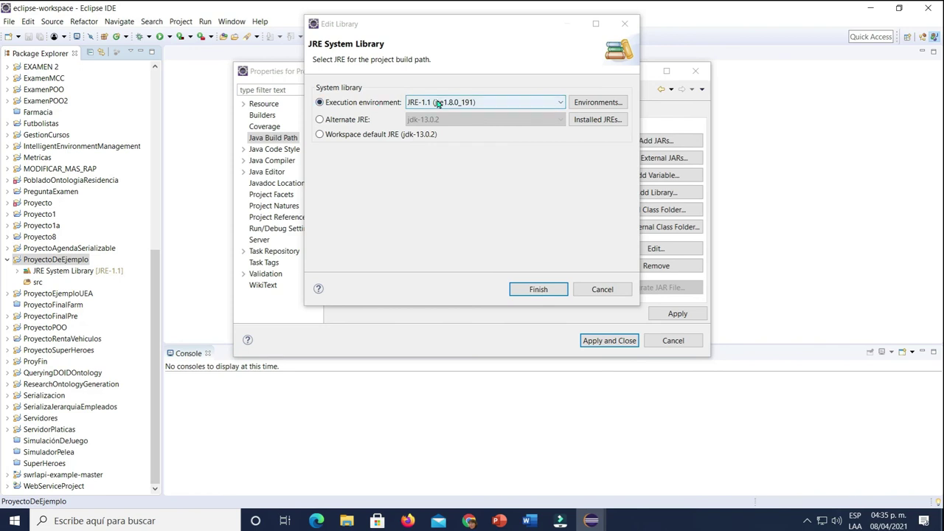
pyautogui.click(534, 99)
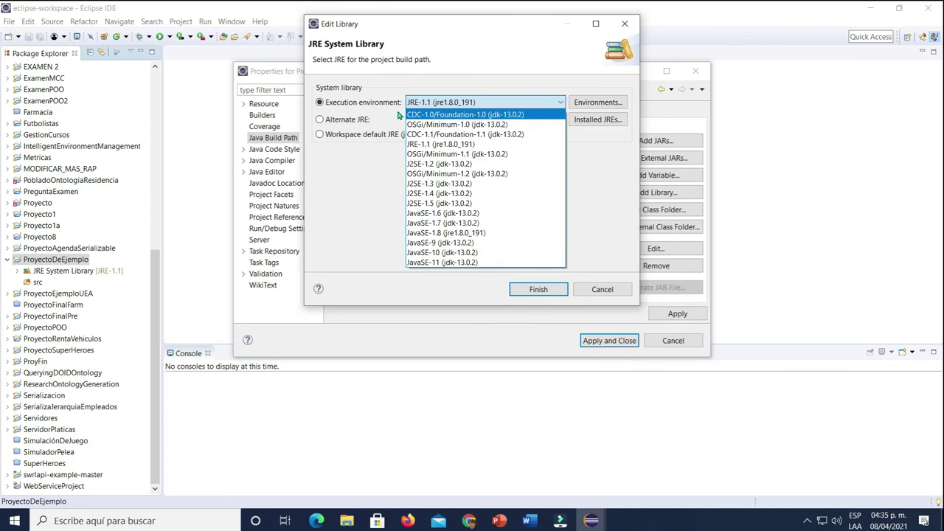
pyautogui.click(319, 120)
pyautogui.click(561, 120)
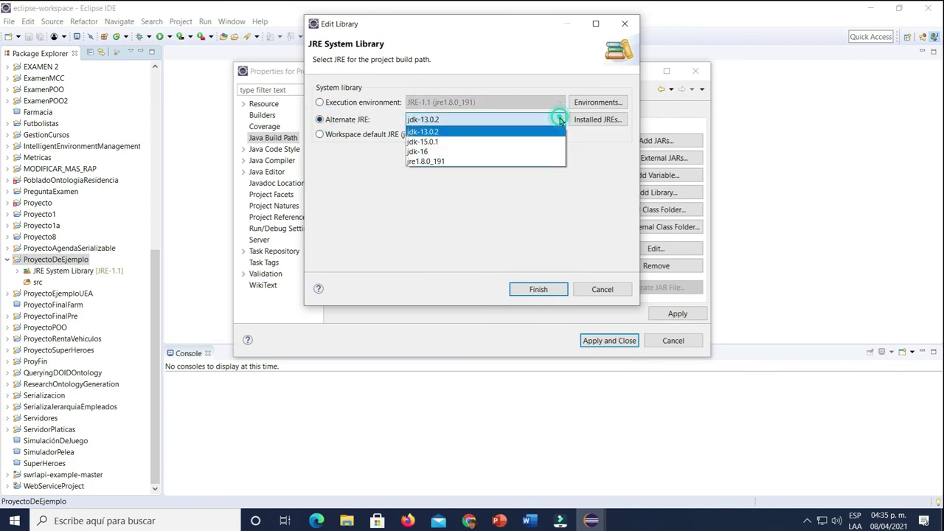
pyautogui.click(423, 132)
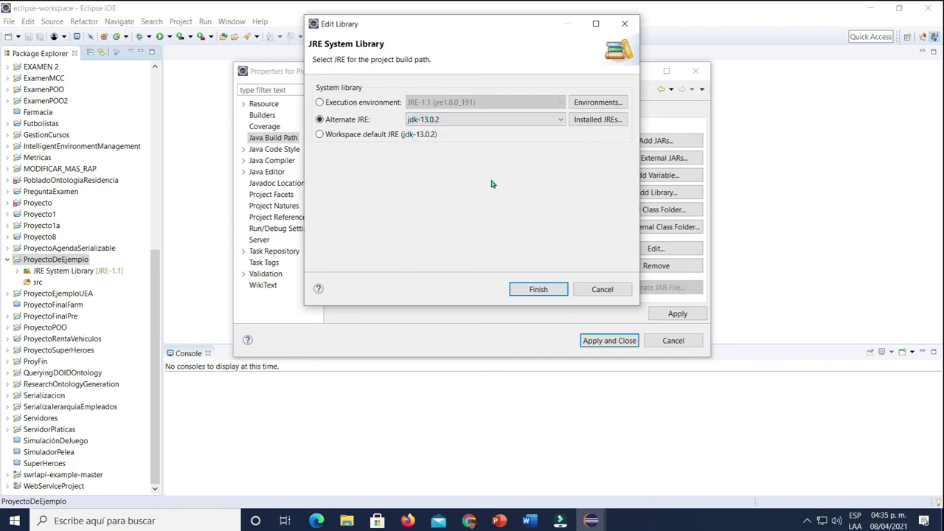
pyautogui.click(554, 289)
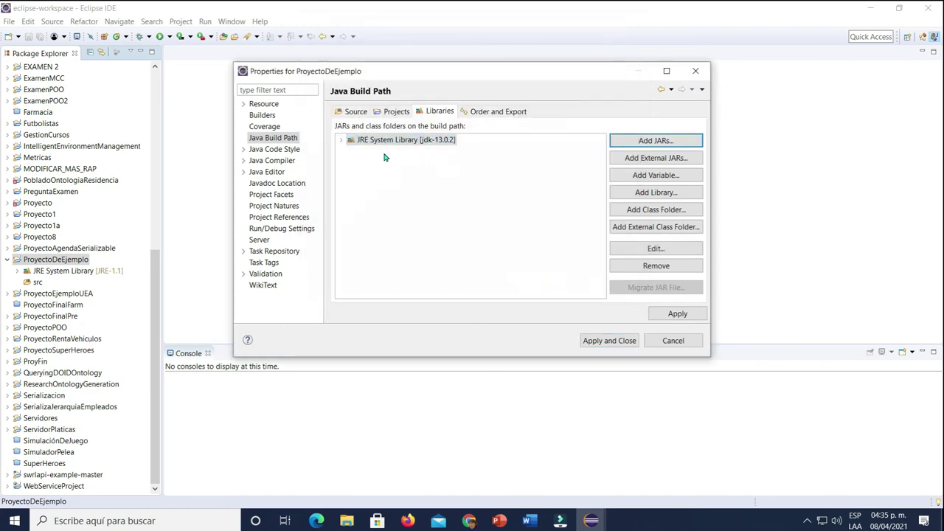
pyautogui.click(599, 343)
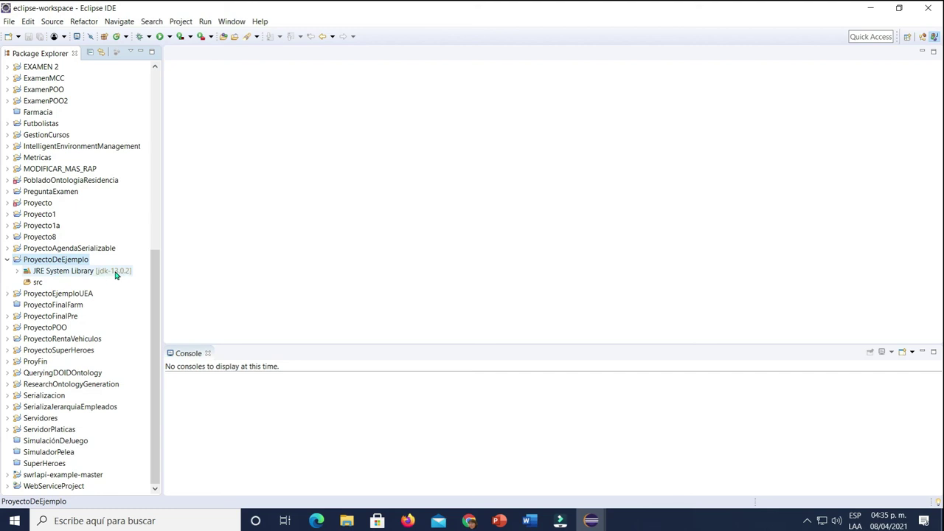
# Paste the copied text into ProyectoDeEjemplo's src folder and collapse the folder
pyautogui.click(34, 284)
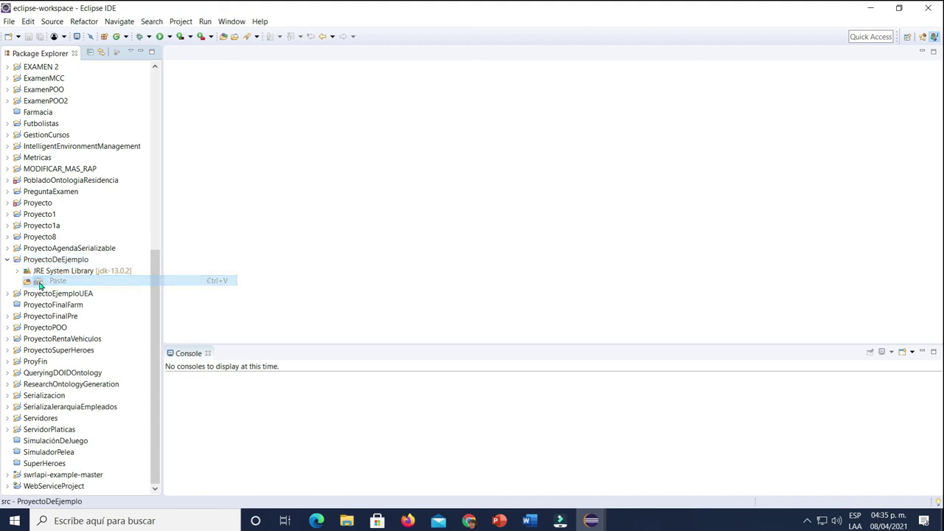
pyautogui.hotkey('ctrl', 'v')
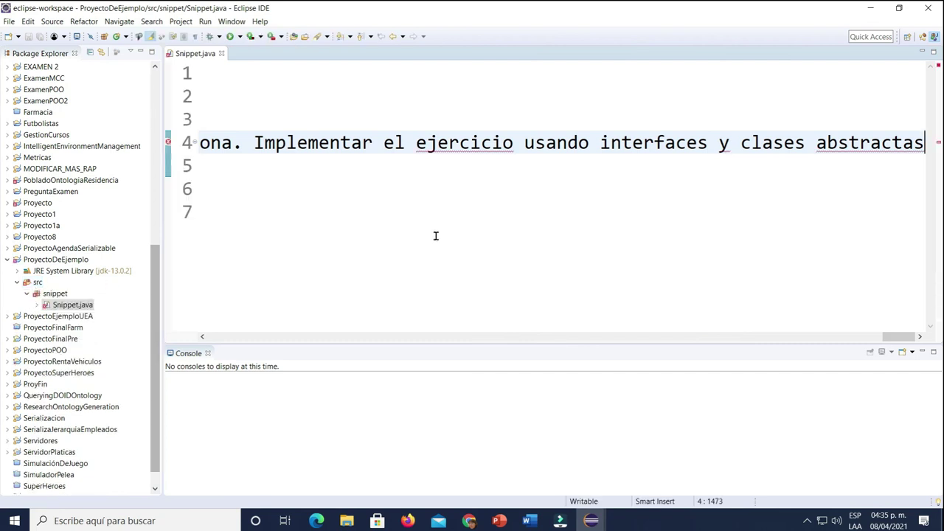
pyautogui.click(17, 283)
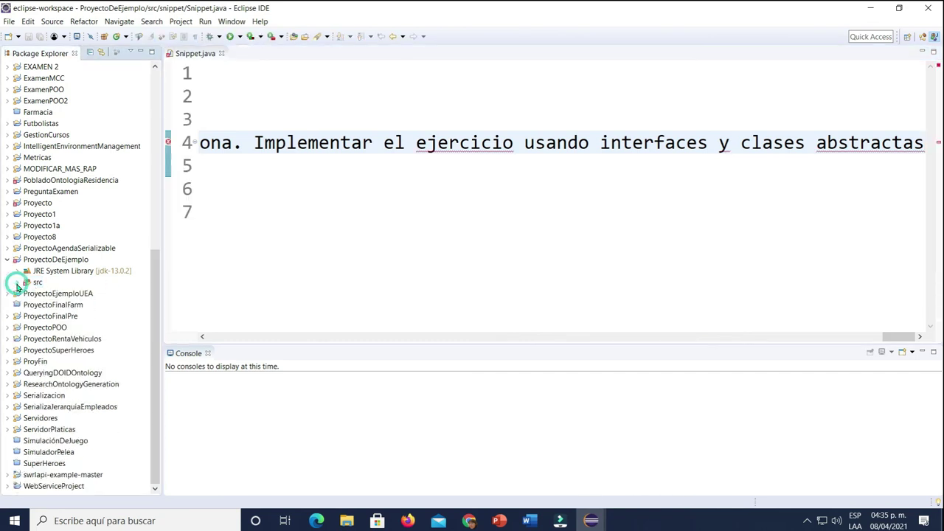
# Create a public class Principal in ProyectoDeEjemplo's src folder, package snippet, with a public static void main method stub
pyautogui.rightClick(33, 285)
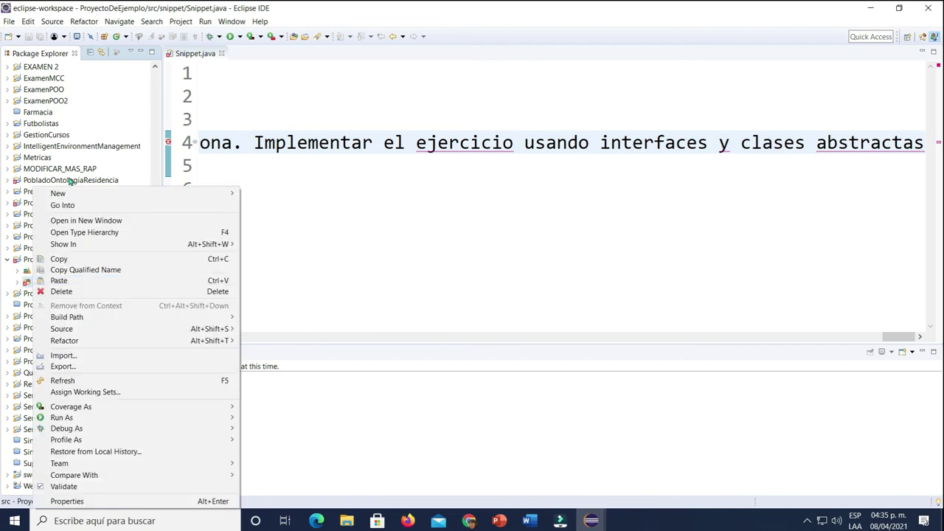
pyautogui.moveTo(74, 194)
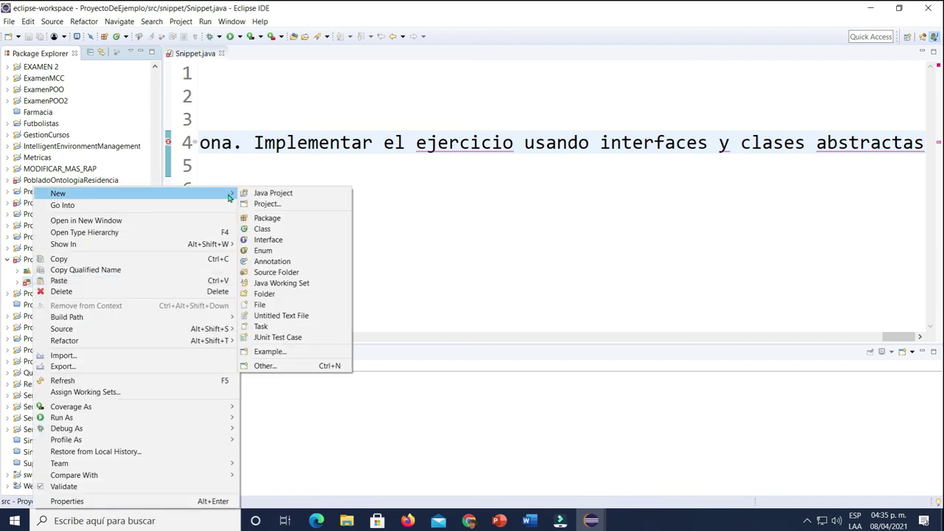
pyautogui.click(263, 229)
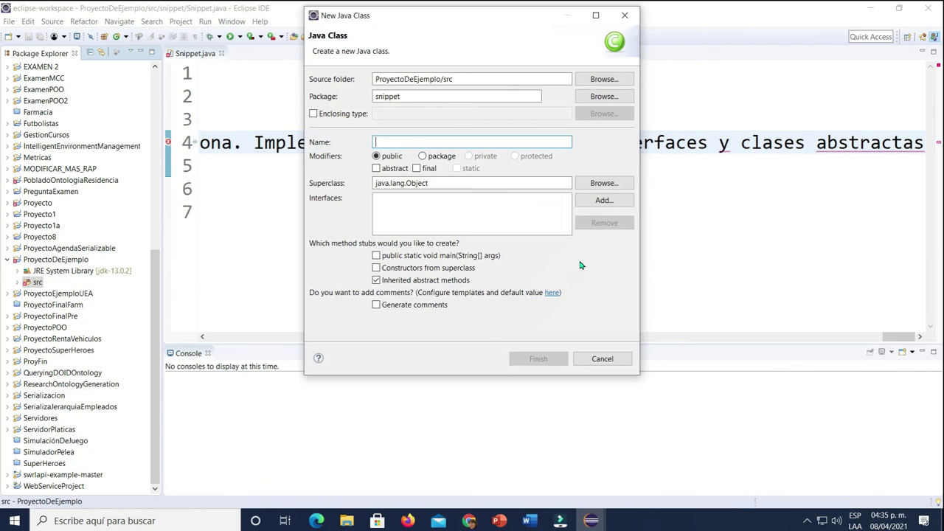
pyautogui.write('Principal')
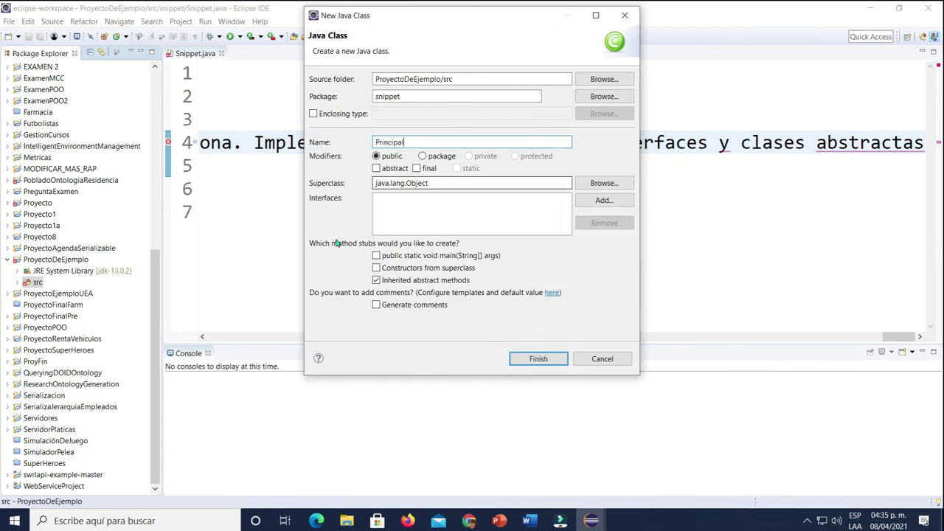
pyautogui.click(376, 255)
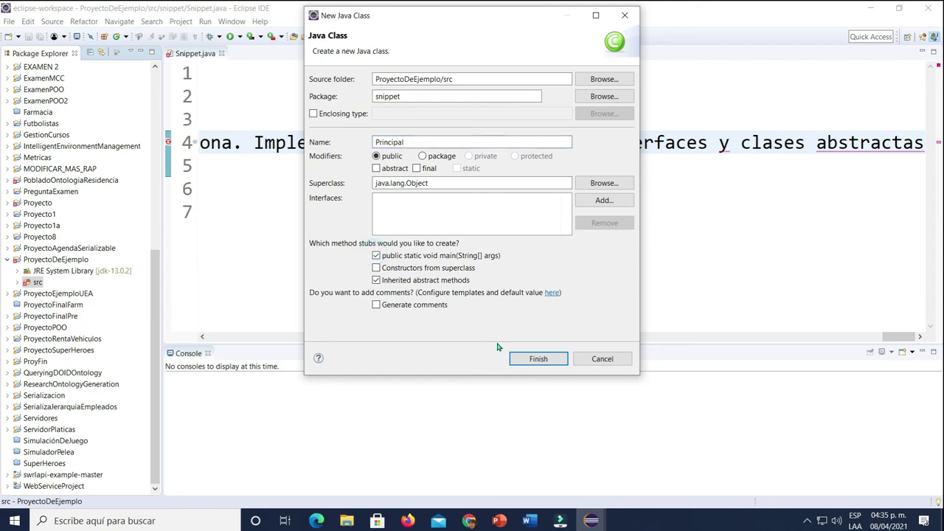
pyautogui.click(538, 358)
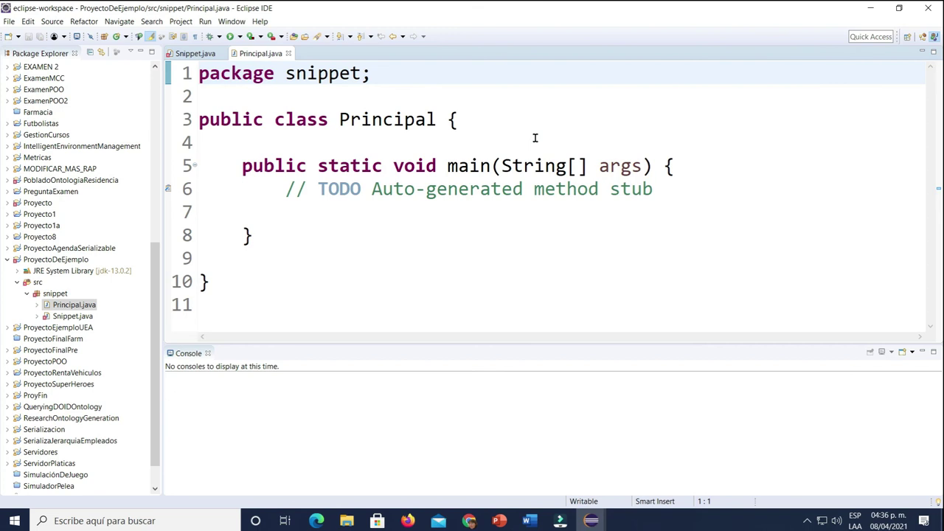
# Put main's opening brace on its own line, replace the TODO comment with System.out.println("Prueba"); and save Principal.java
pyautogui.click(666, 168)
pyautogui.press('Return')
pyautogui.moveTo(664, 211); pyautogui.dragTo(283, 212)
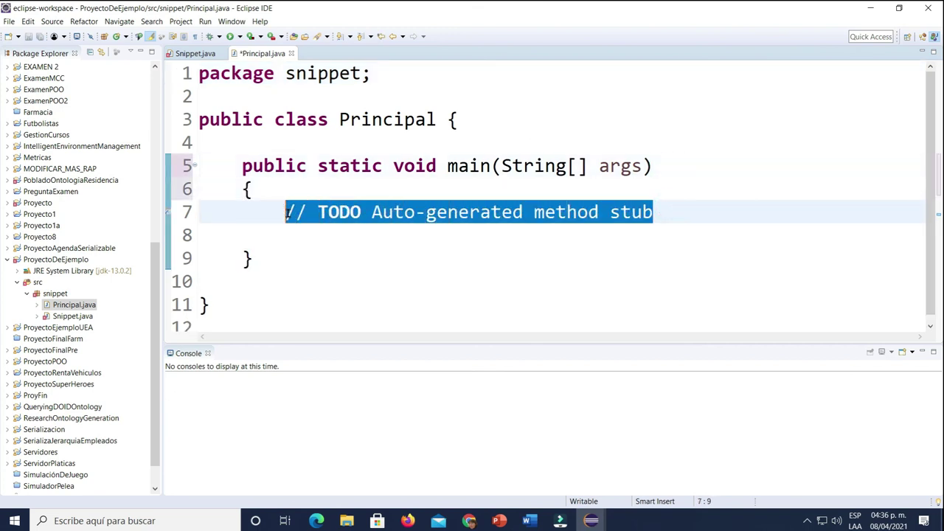
pyautogui.write('Sy')
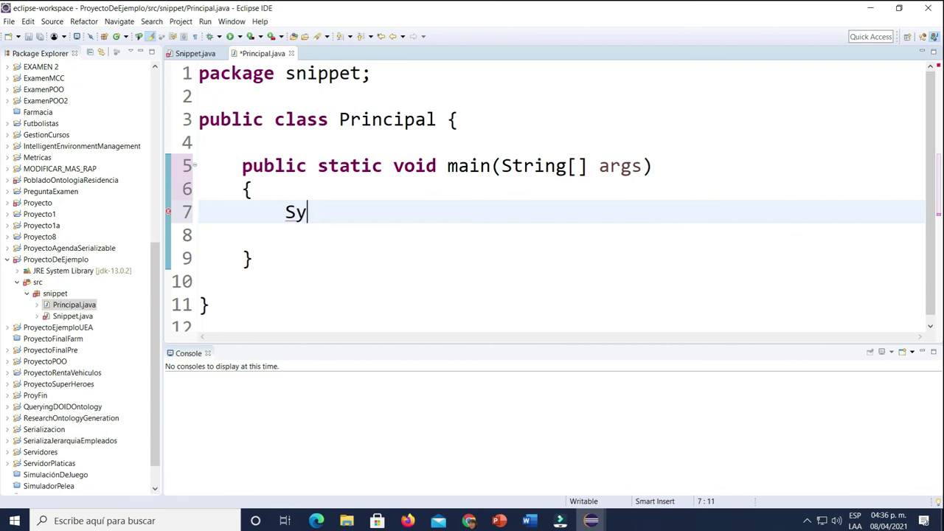
pyautogui.write('stem.')
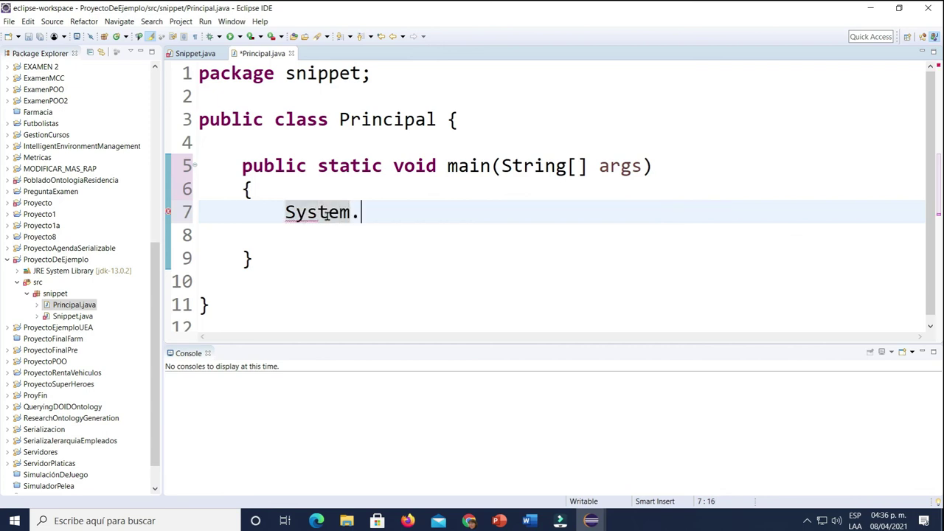
pyautogui.write('out.prin')
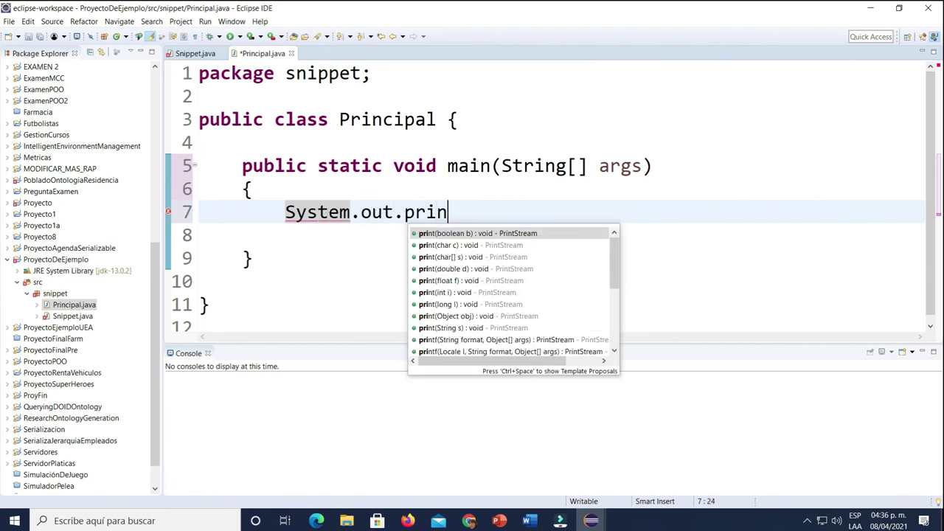
pyautogui.write('tln("')
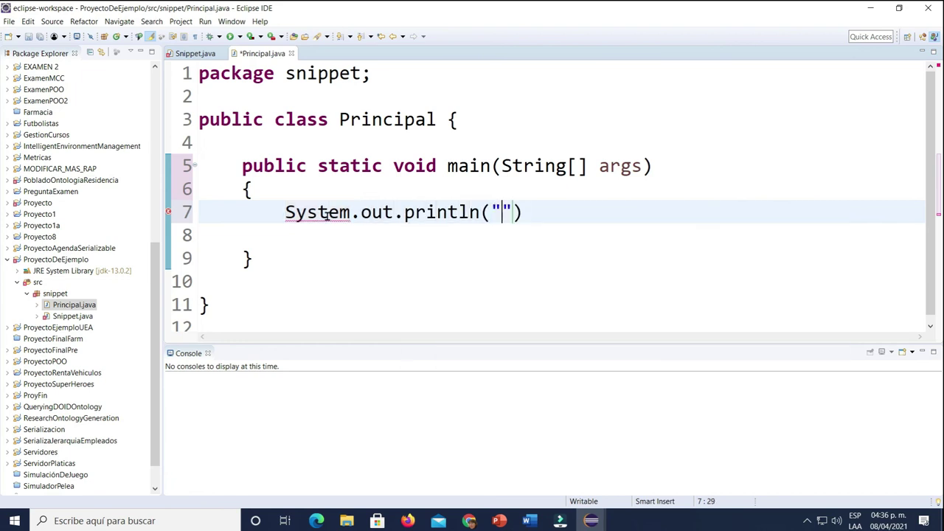
pyautogui.write('Prueba')
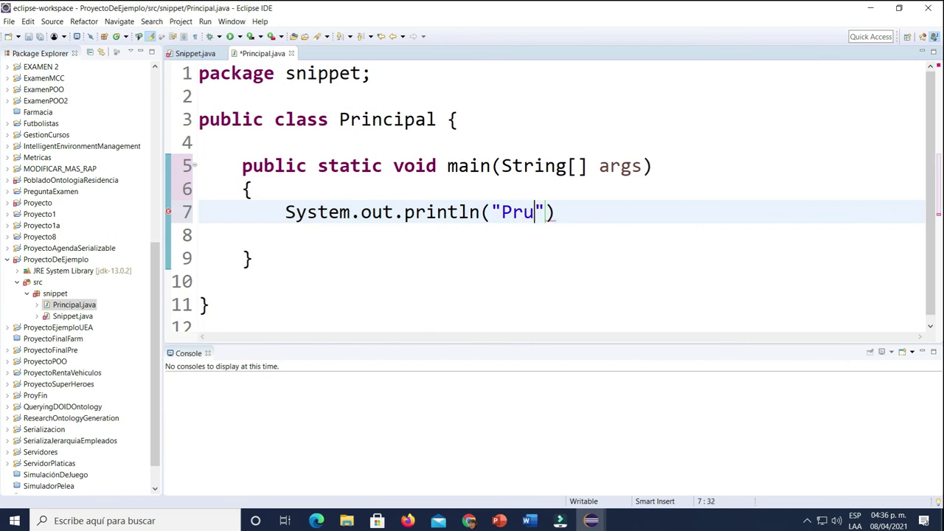
pyautogui.write('");')
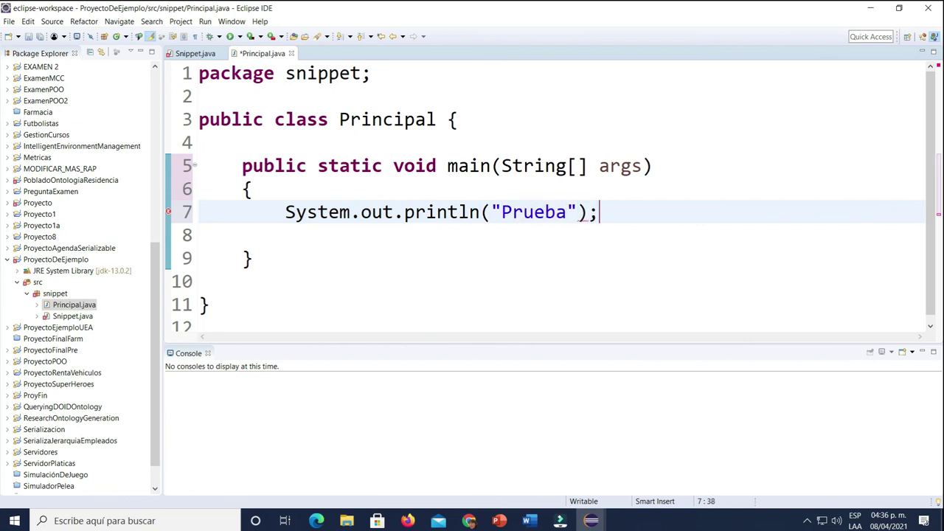
pyautogui.click(40, 37)
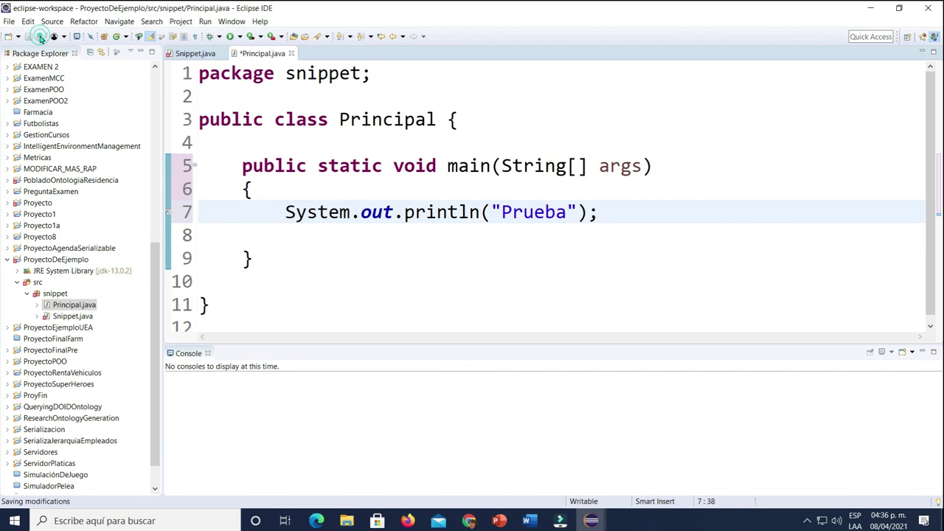
# Run the Principal class as a Java application
pyautogui.rightClick(476, 270)
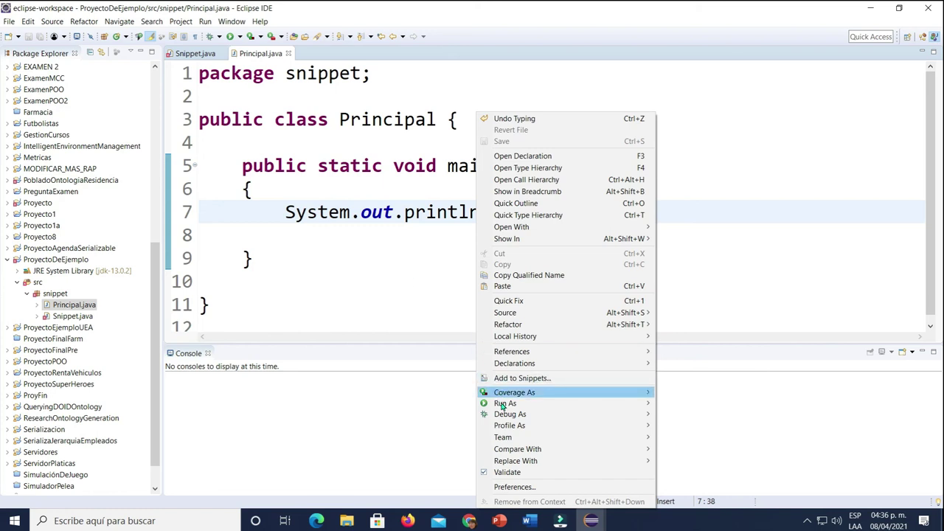
pyautogui.moveTo(642, 402)
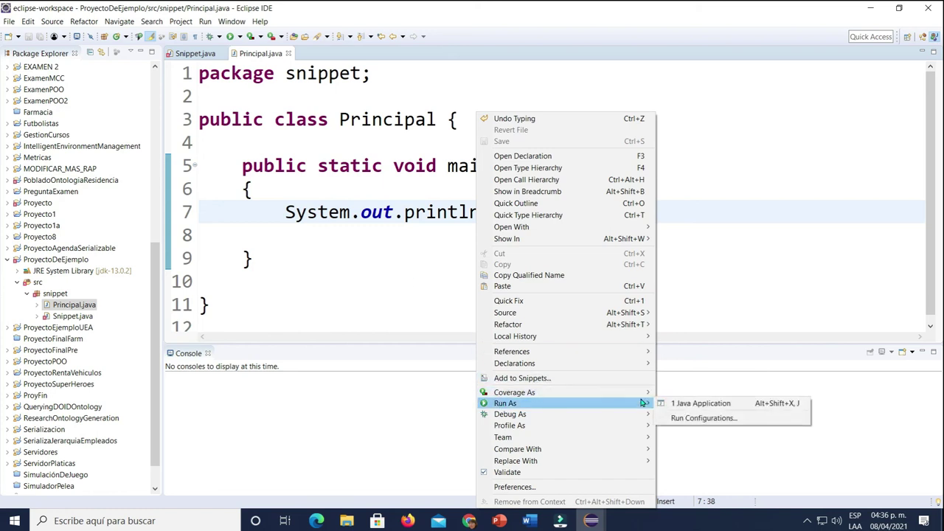
pyautogui.click(681, 403)
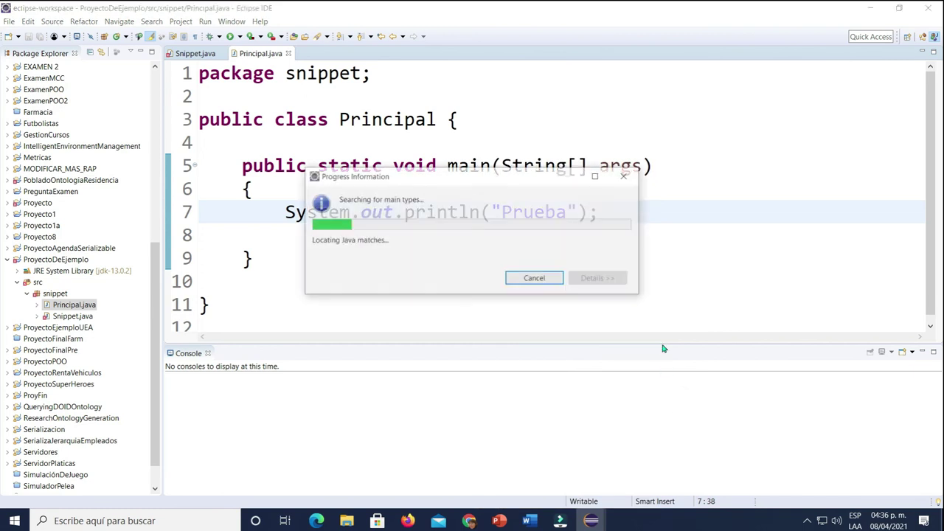